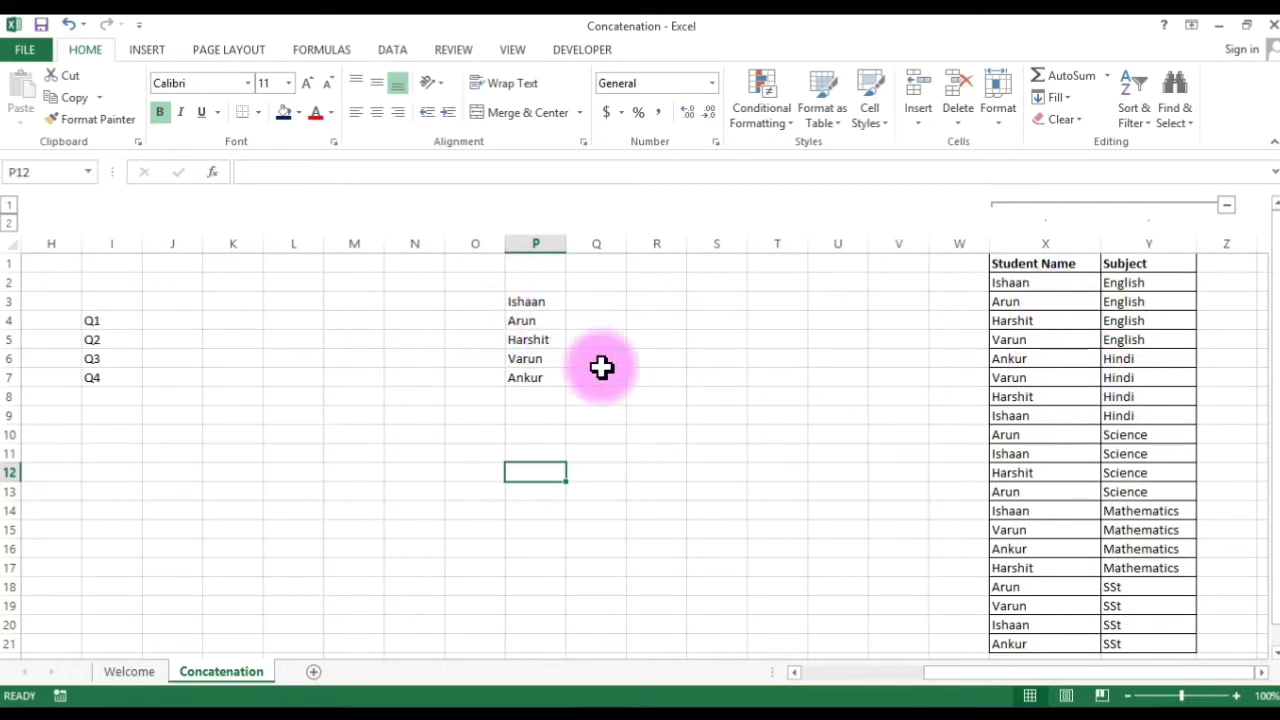
Enter =CONCATENATE(P3,P4) in Q3 so it shows IshaanArun.
left_click(610, 298)
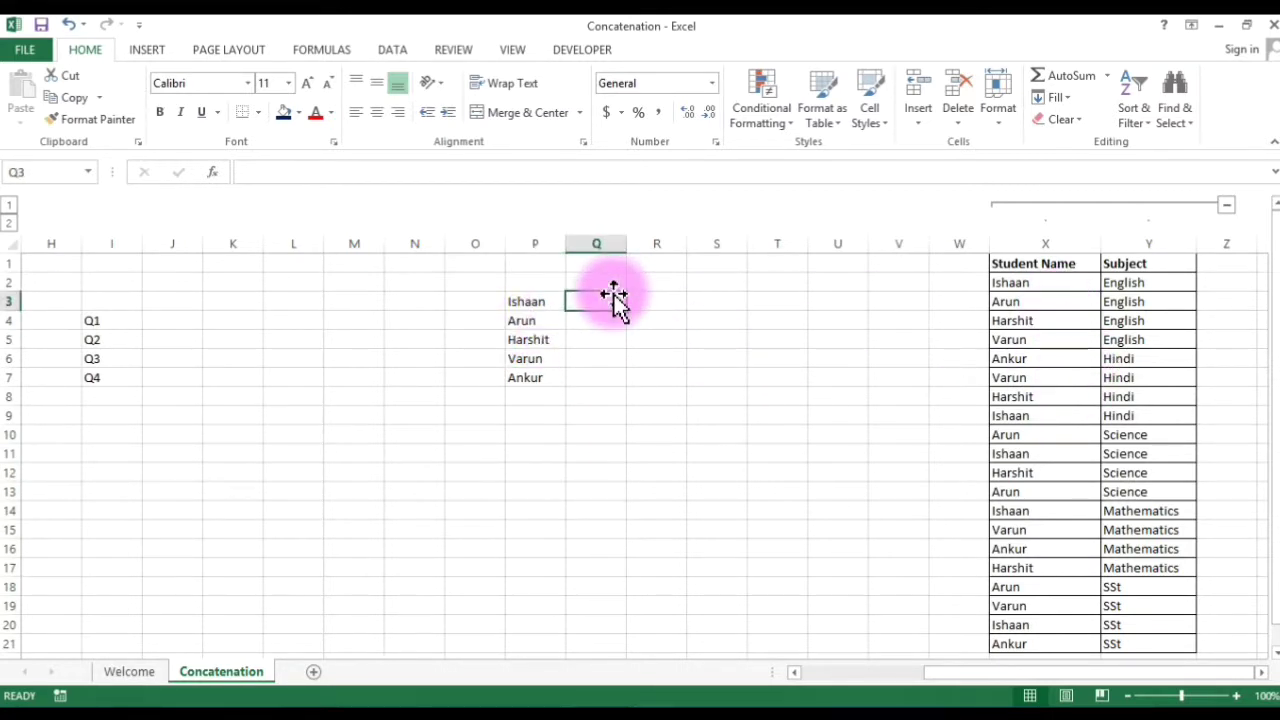
type("=co")
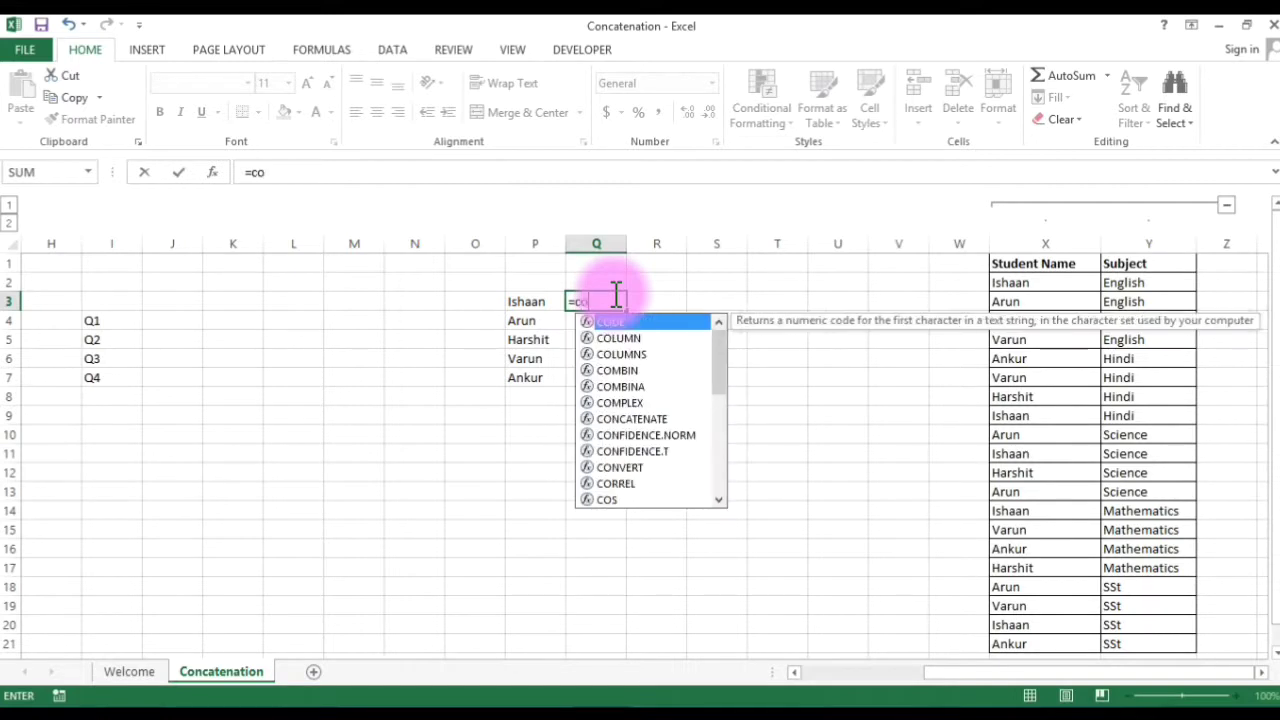
type("n")
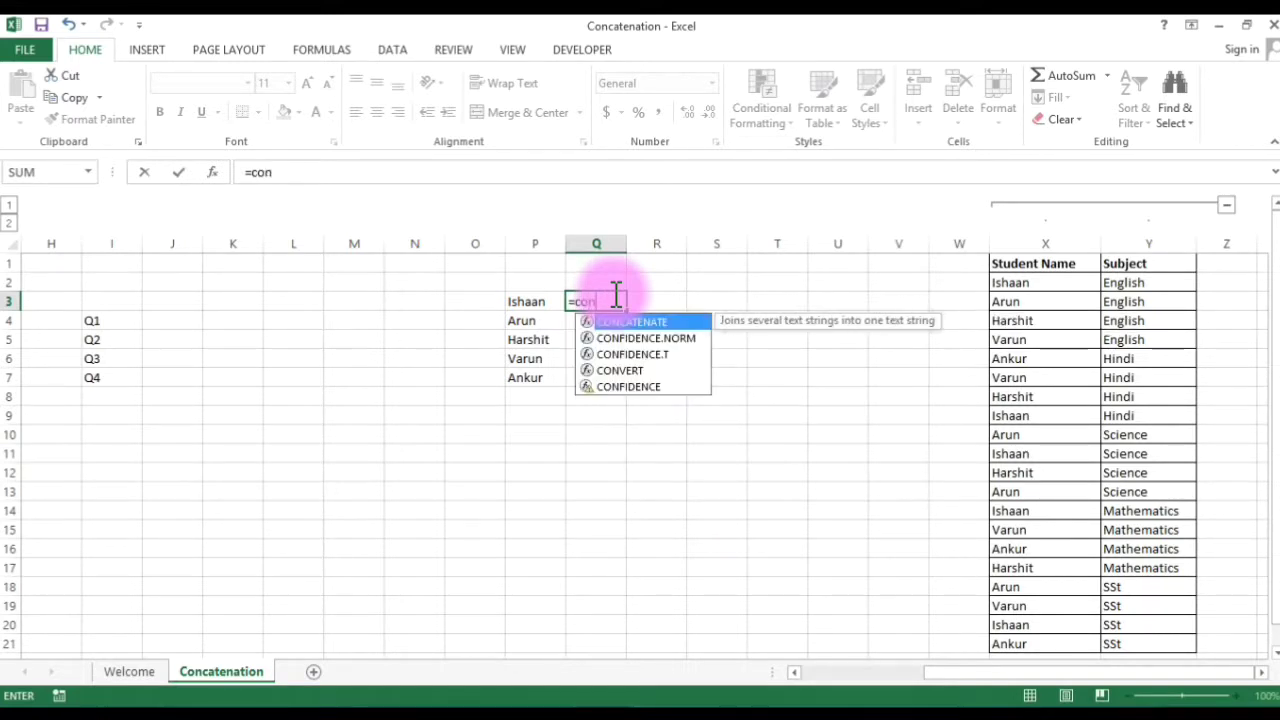
key("Tab")
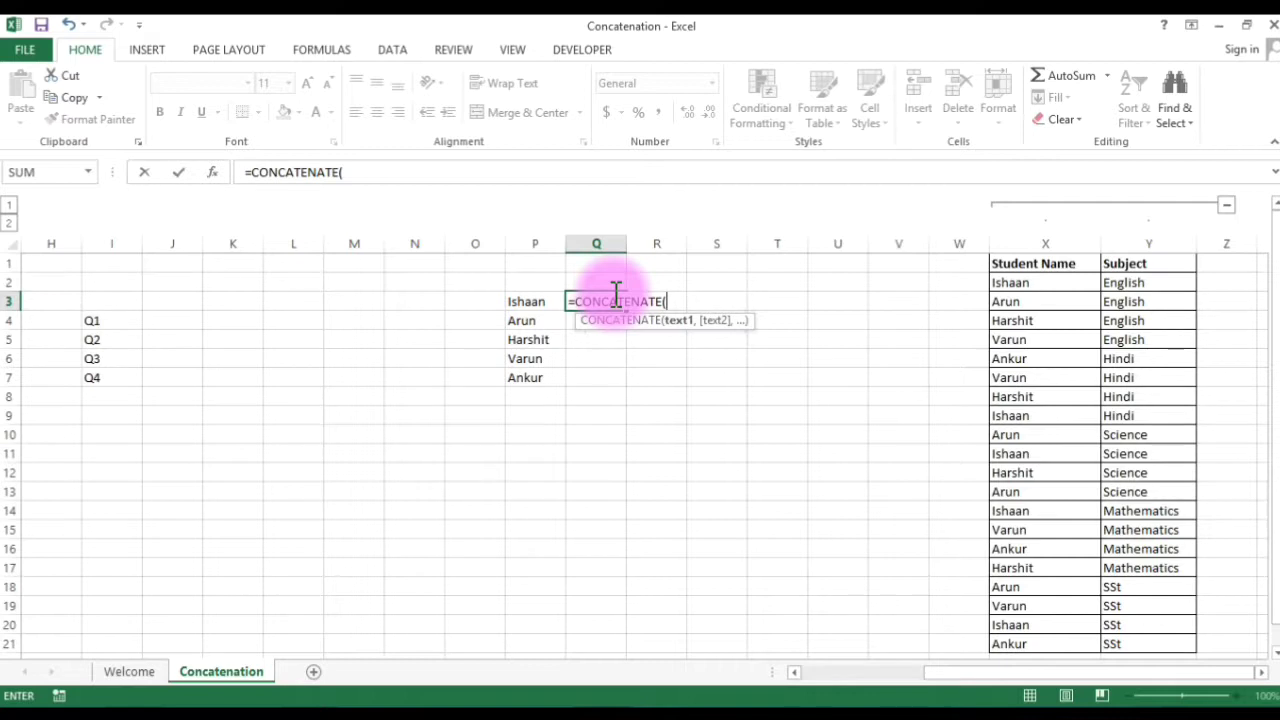
left_click(537, 298)
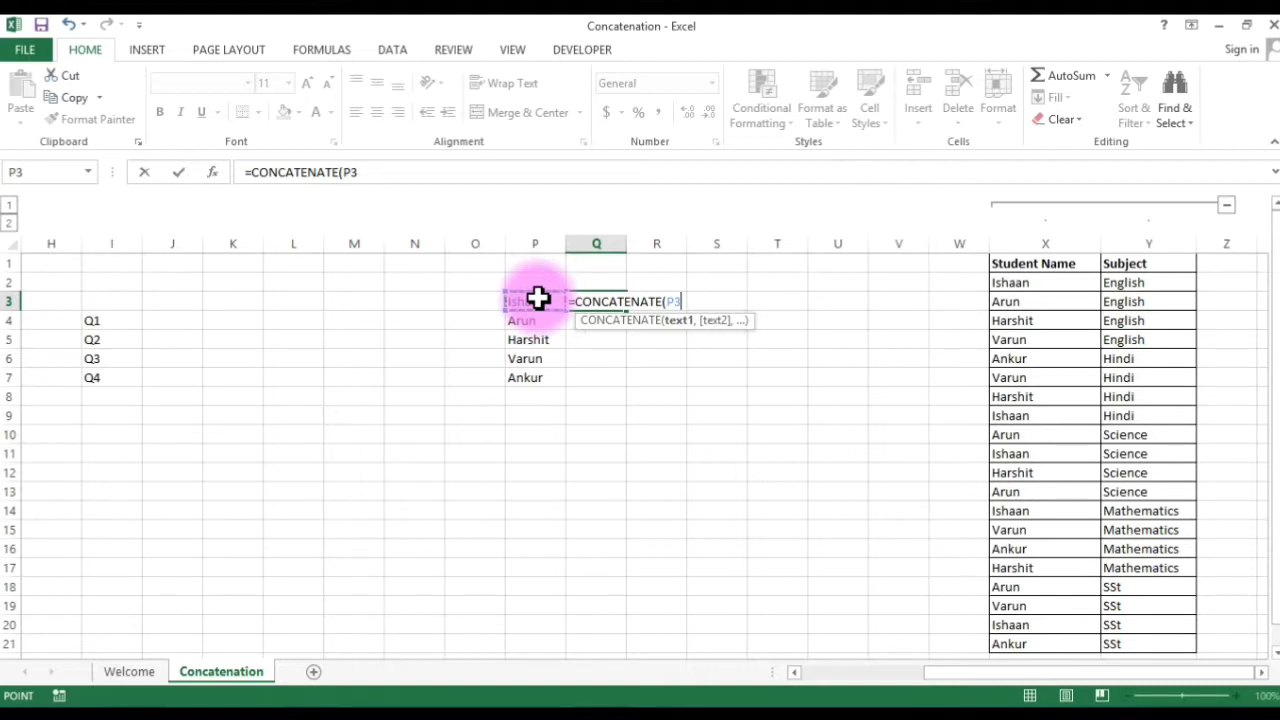
left_click(537, 318)
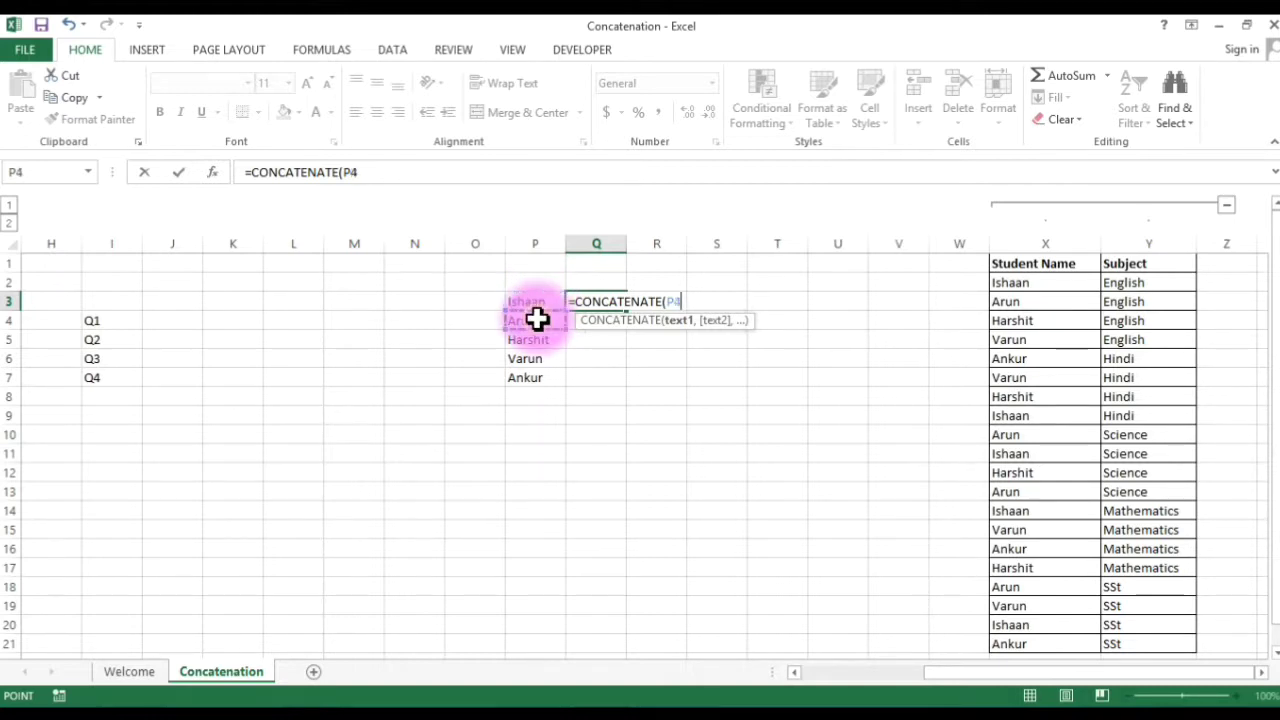
left_click(537, 300)
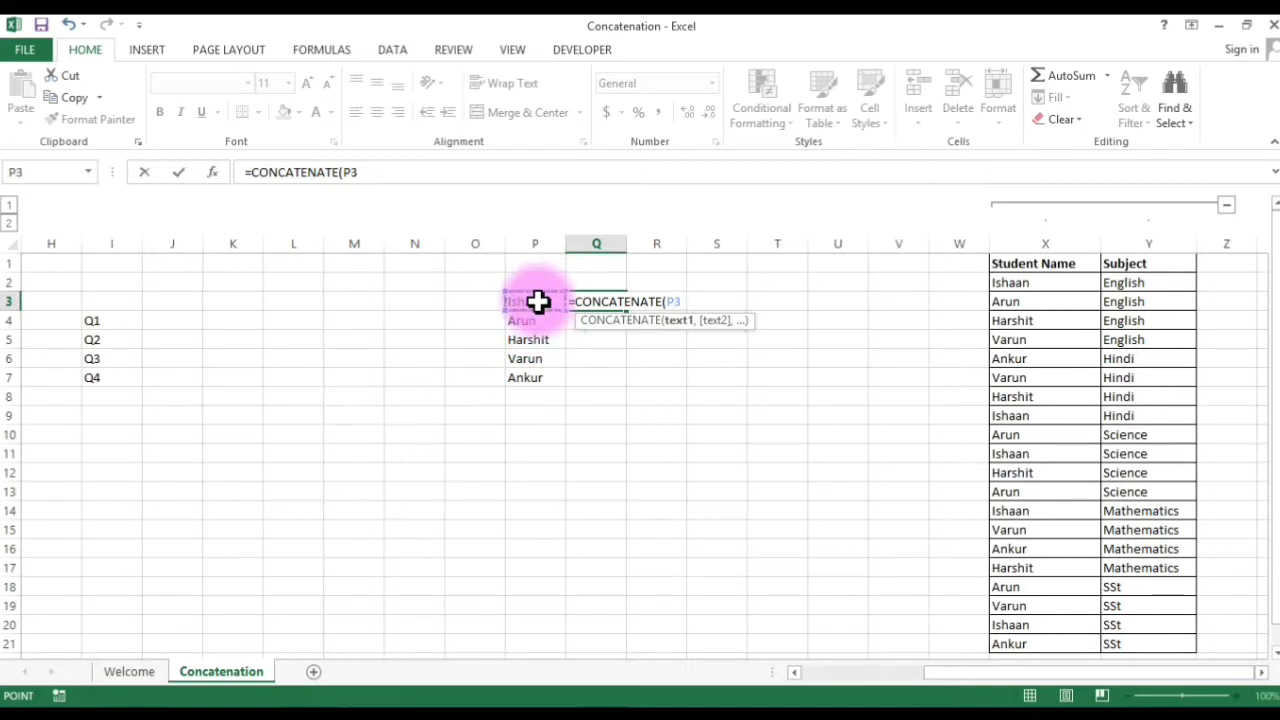
type(",")
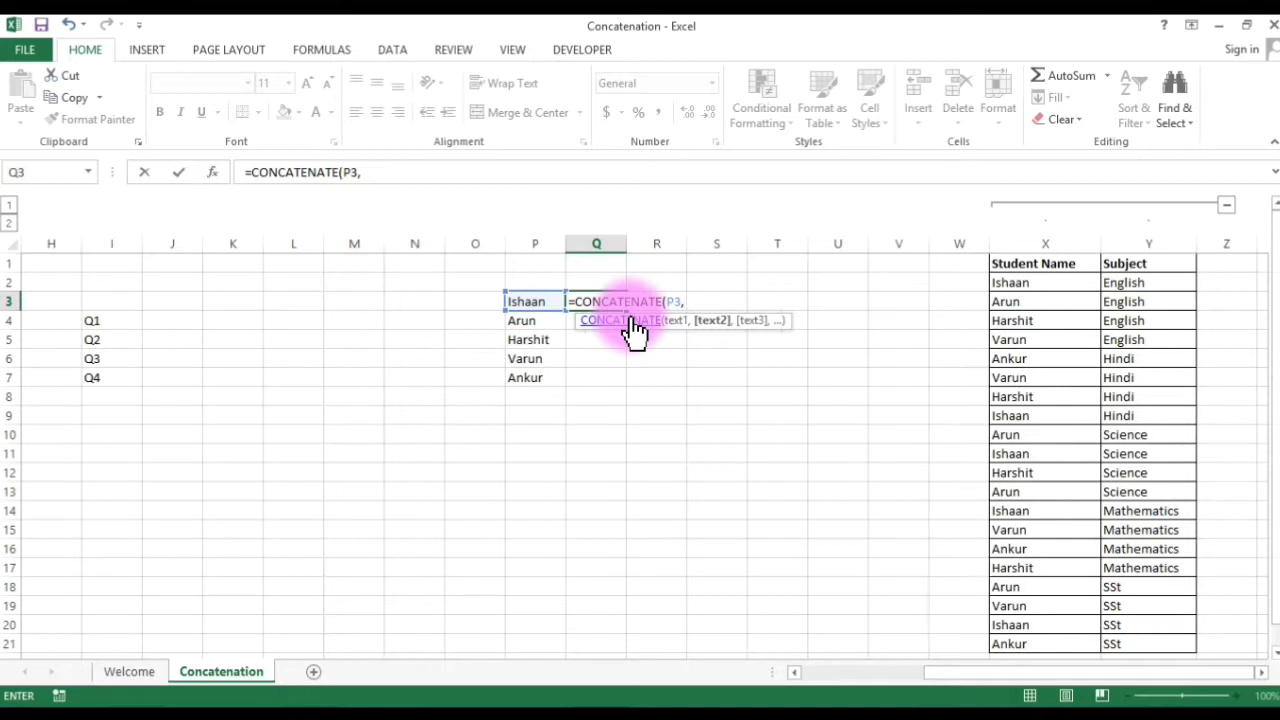
left_click(540, 319)
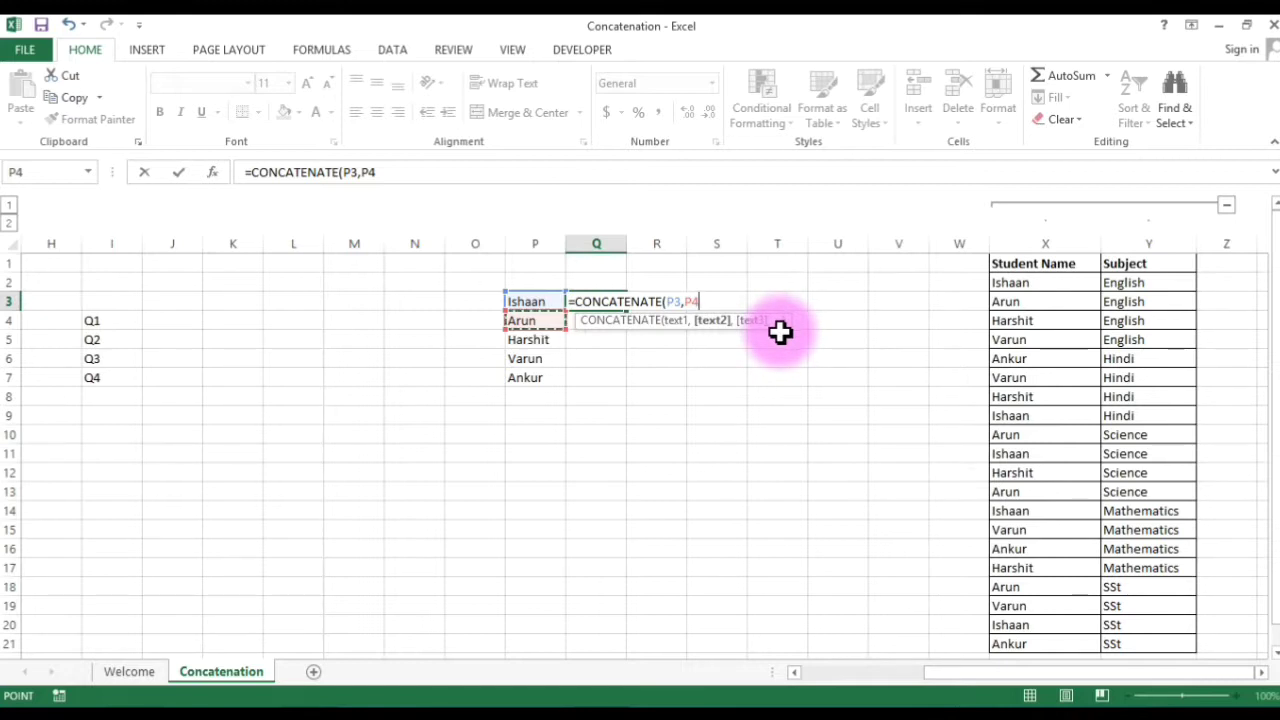
type(")")
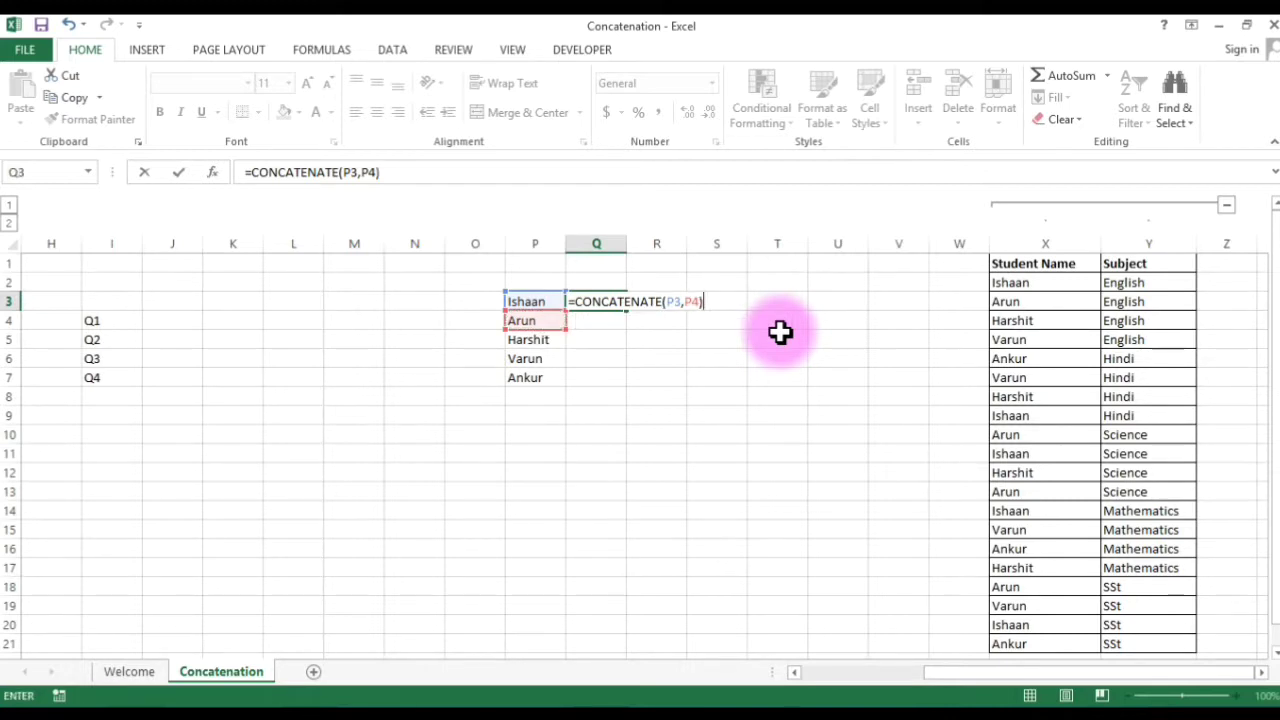
key("Return")
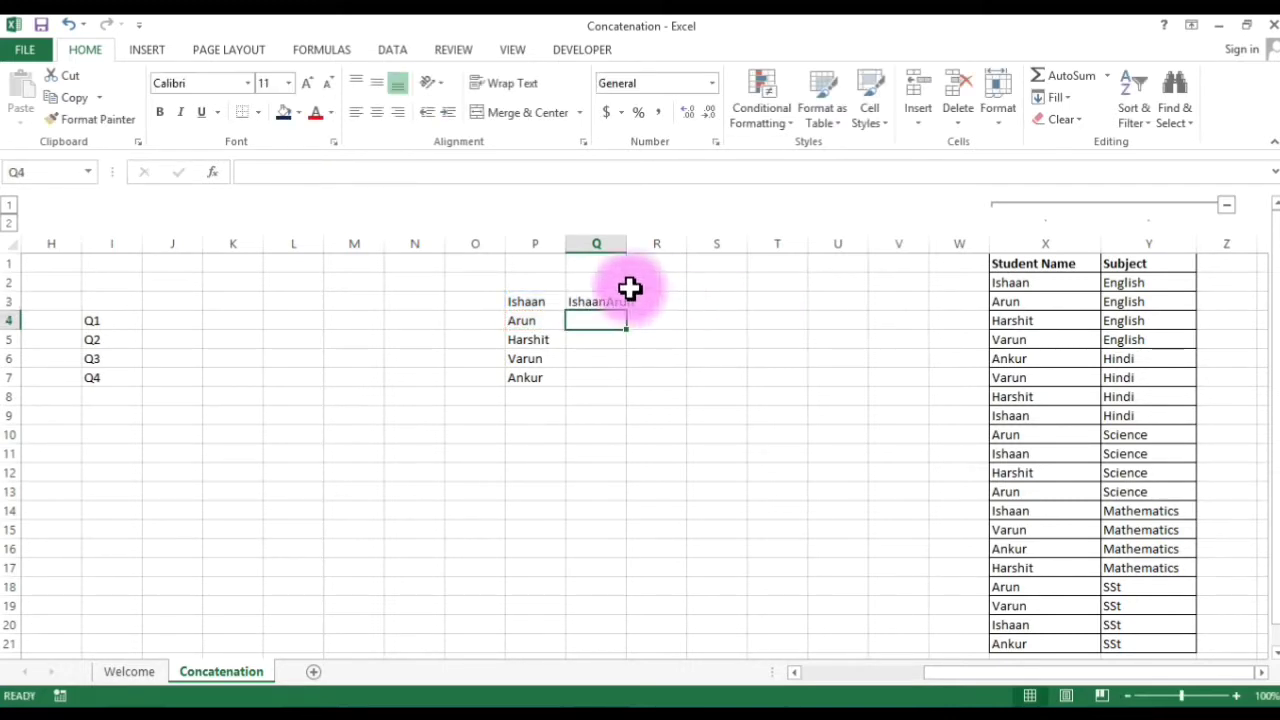
left_click_drag(626, 244, 677, 245)
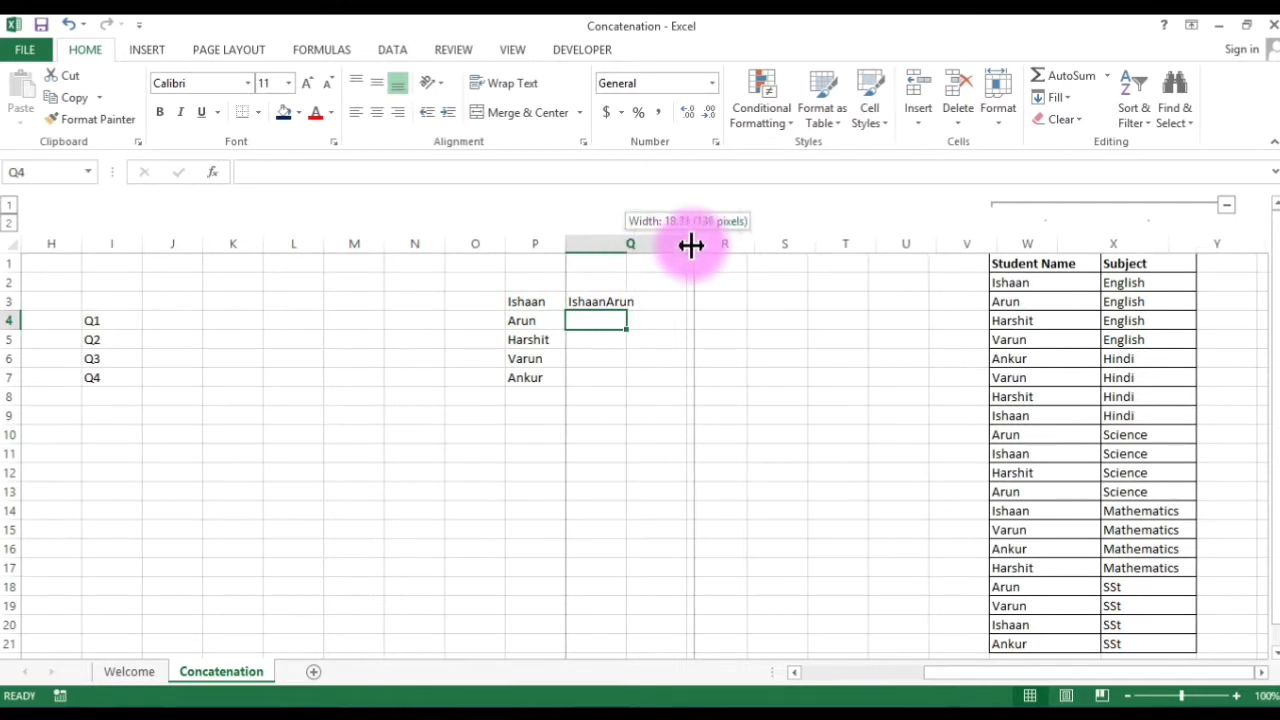
left_click(596, 303)
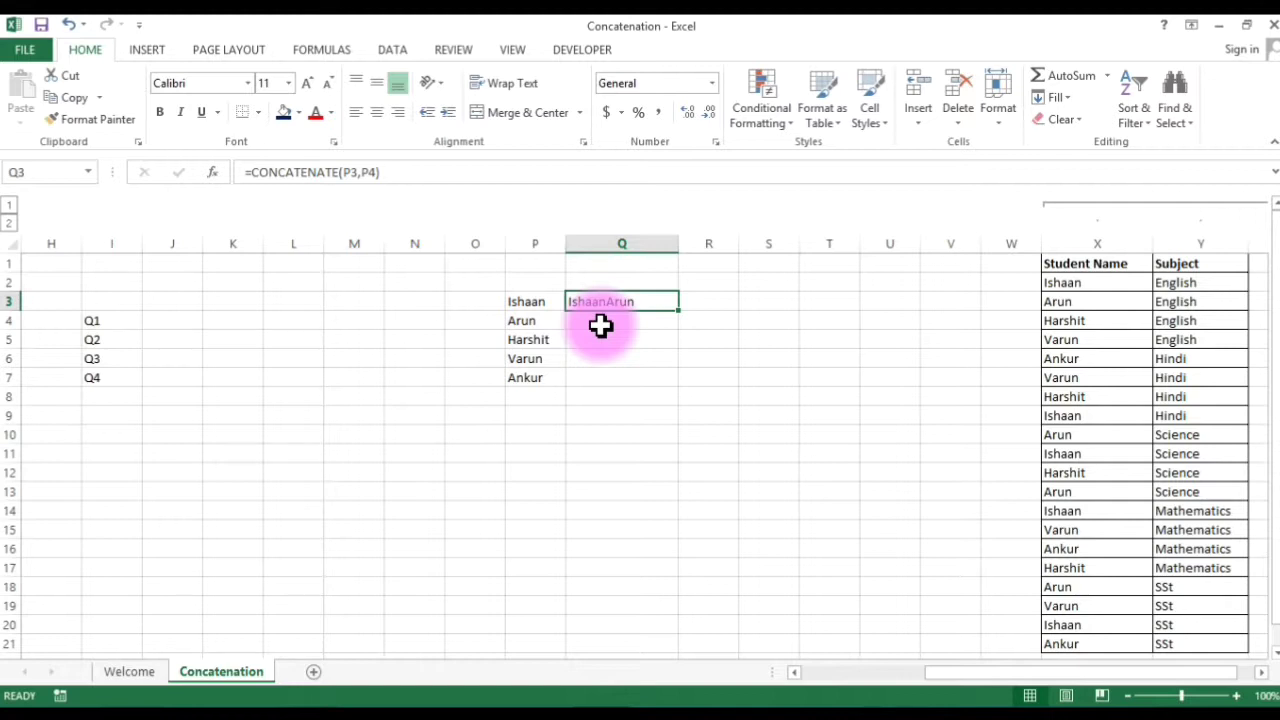
Extend Q3's formula to =CONCATENATE(P3,P4,P5), adding Harshit.
left_click(377, 172)
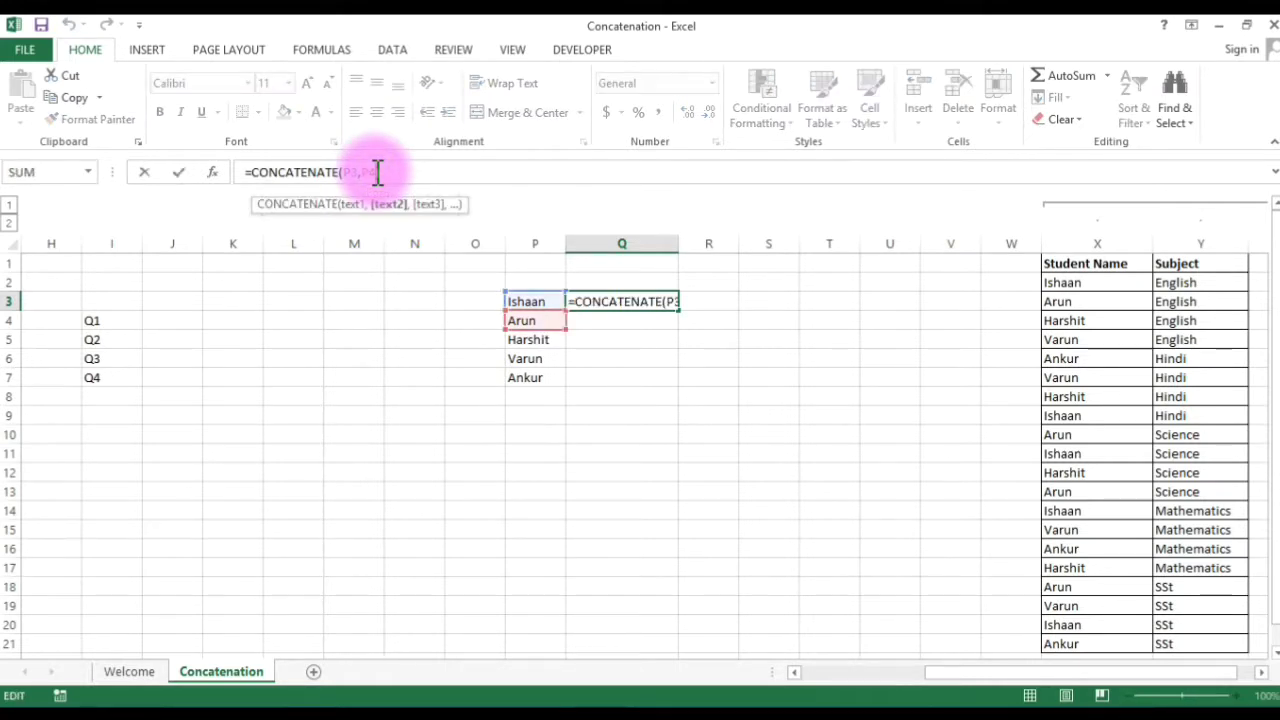
type(",")
left_click(521, 337)
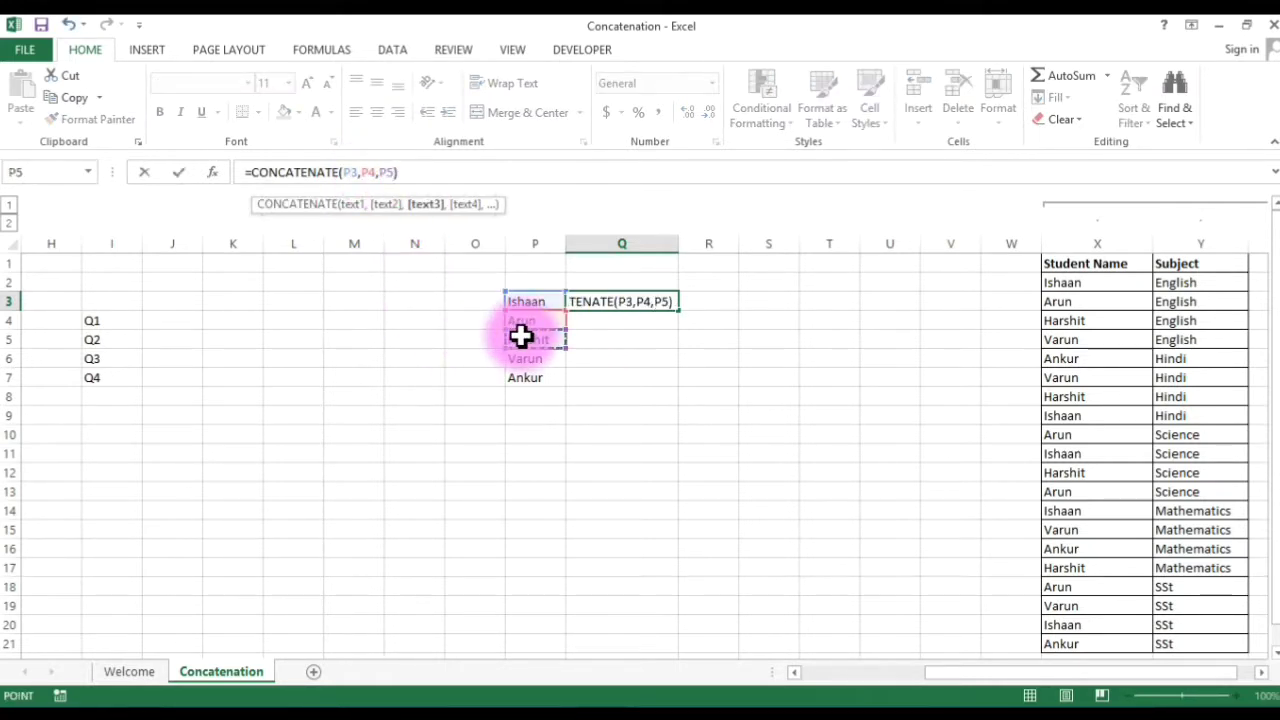
key("Return")
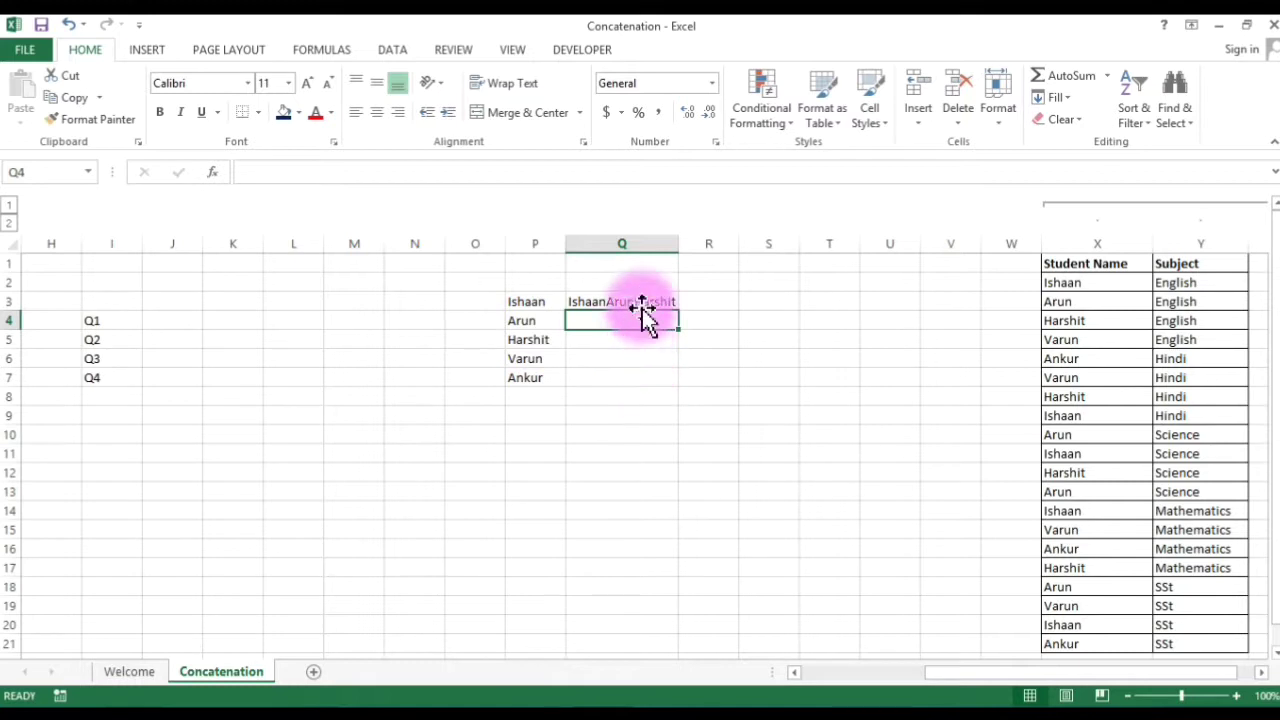
Insert a "," argument after P3 so Q3 shows Ishaan,ArunHarshit.
left_click(642, 302)
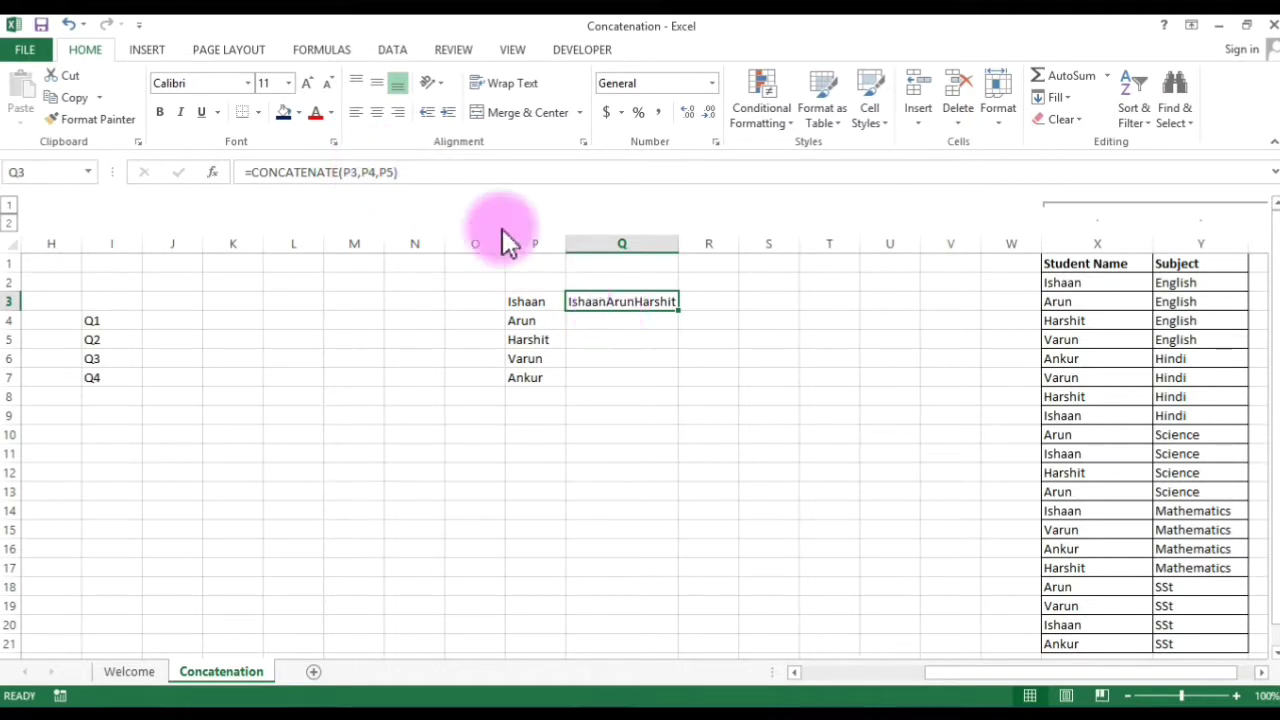
left_click(363, 172)
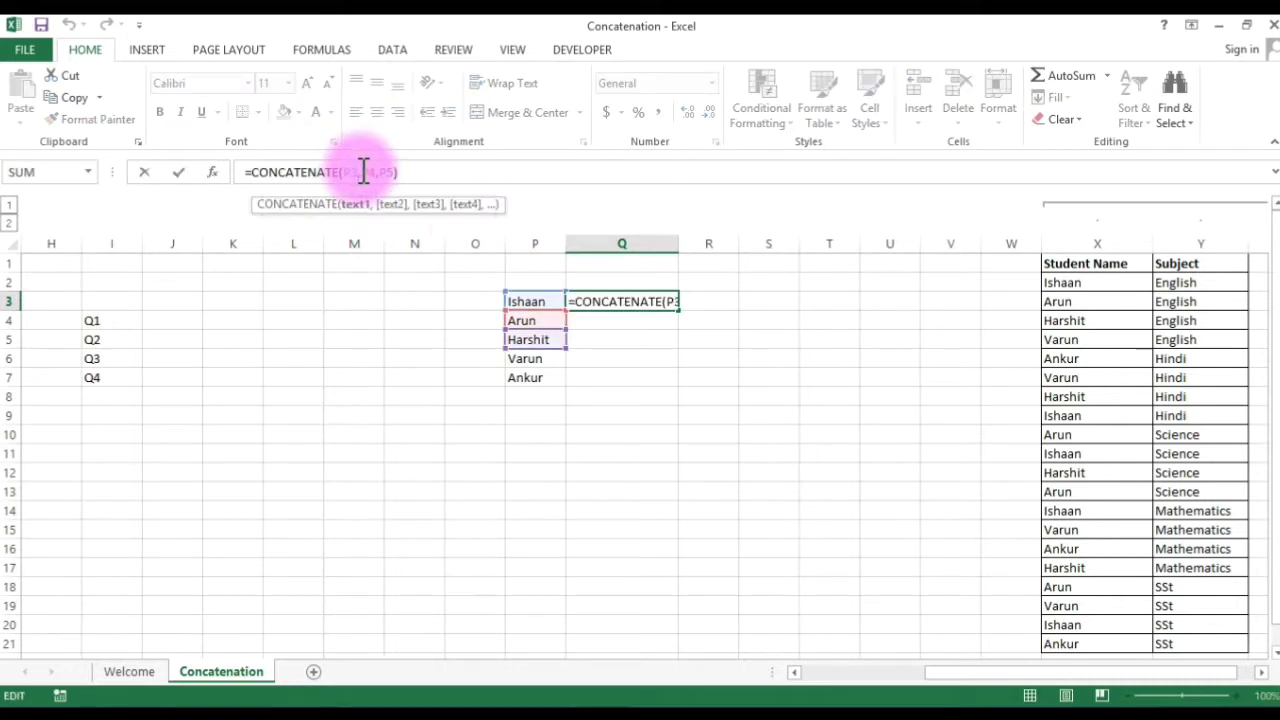
key("Right")
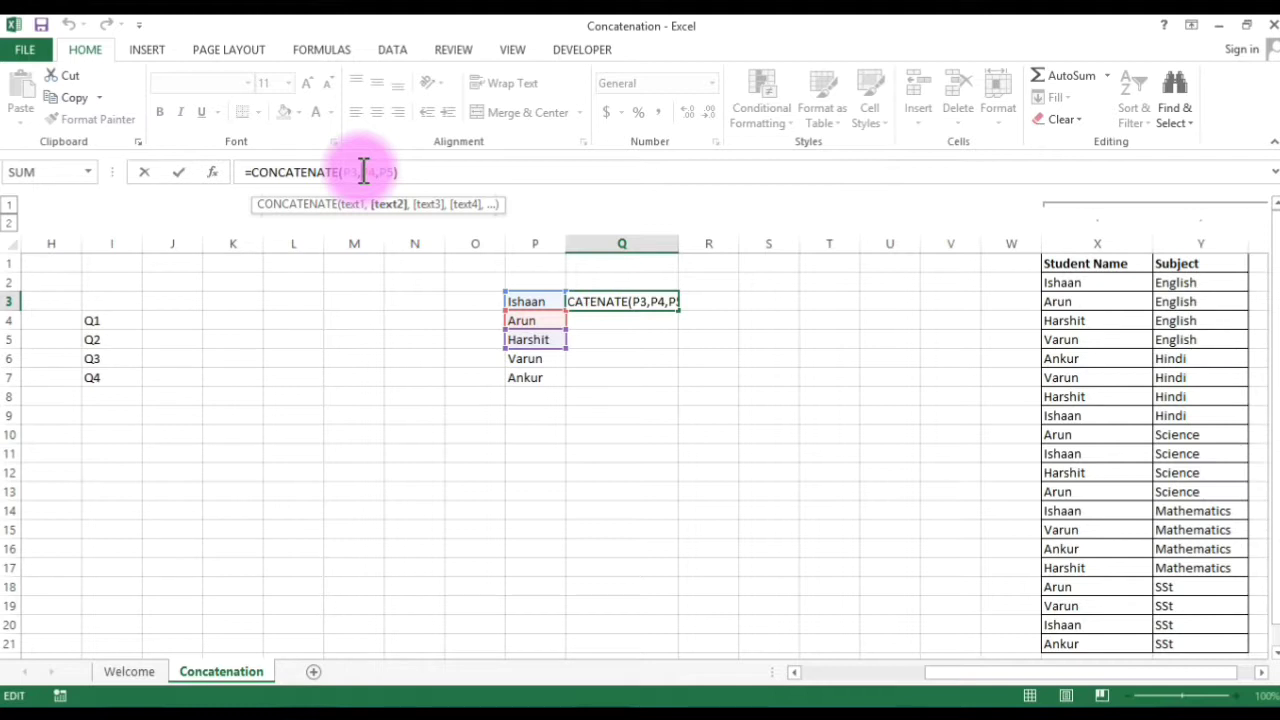
type("\"")
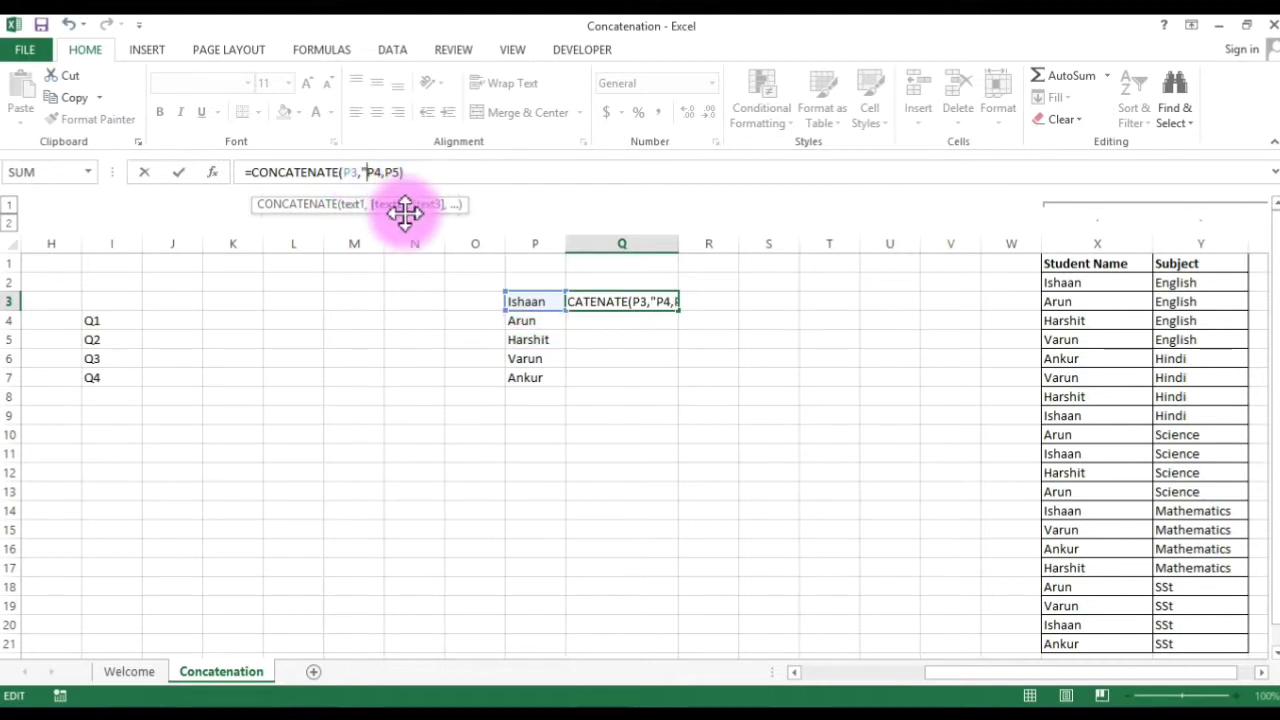
type(",")
type("\",")
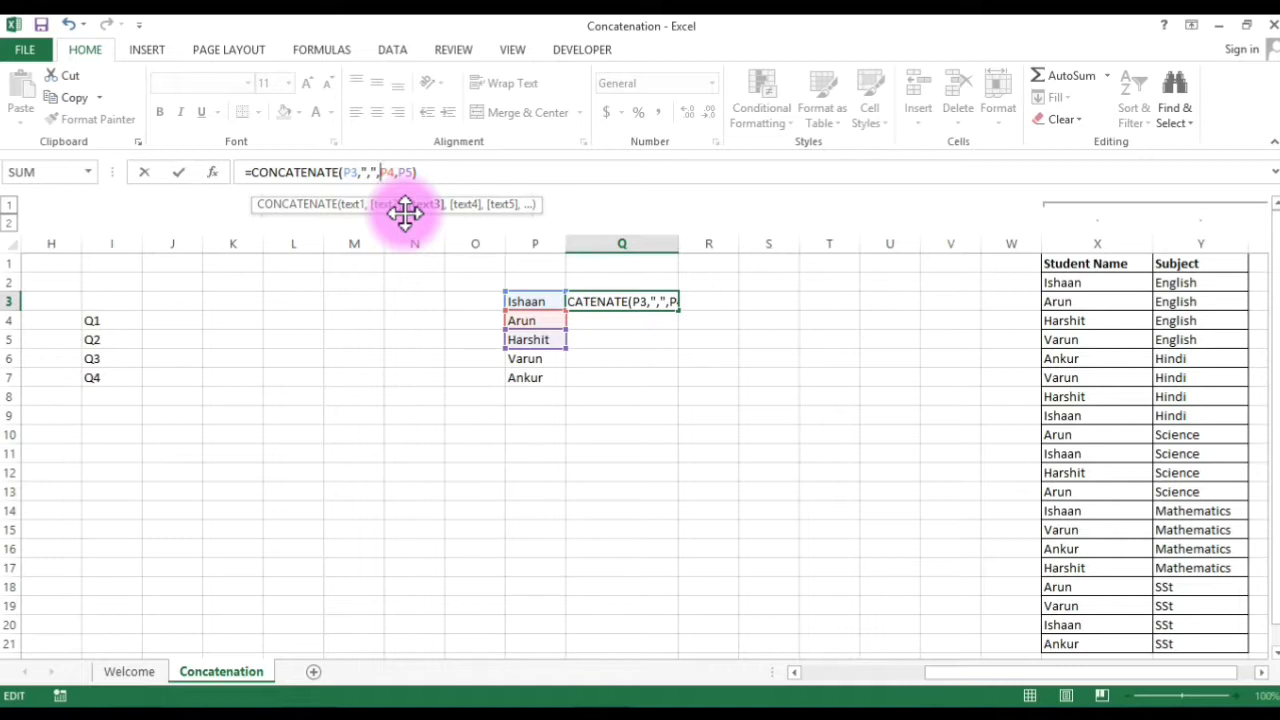
key("Return")
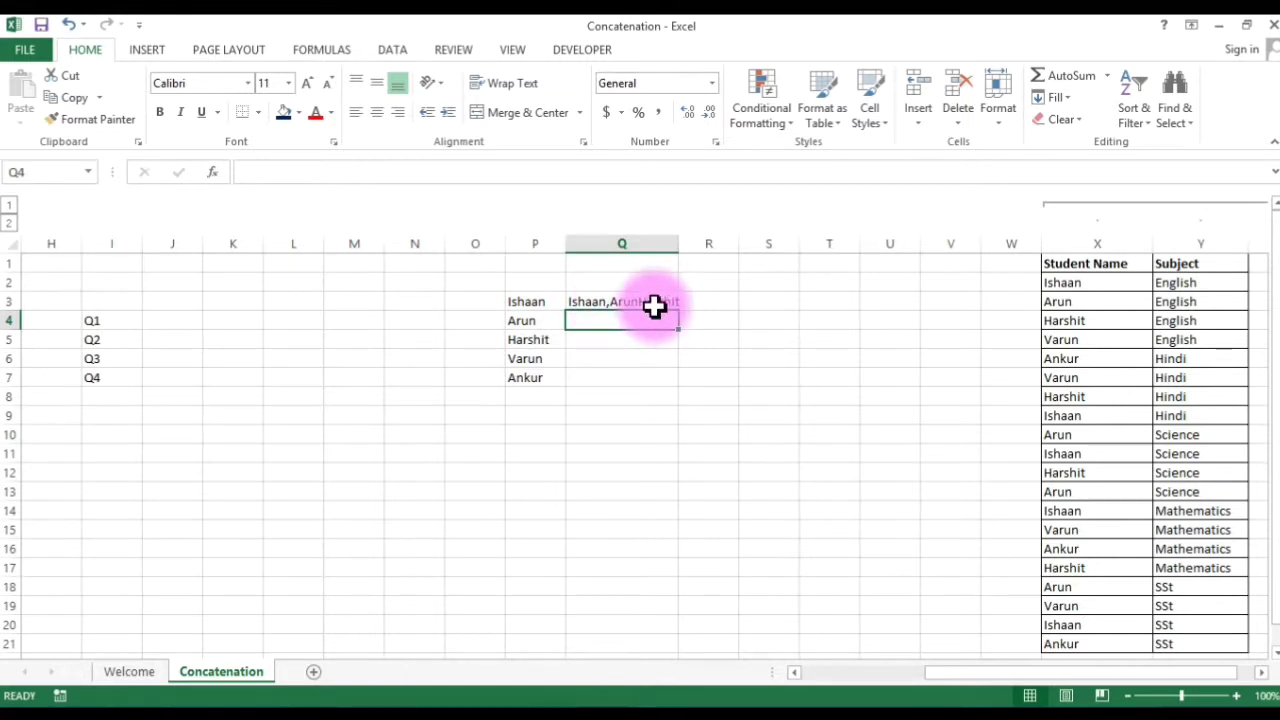
Insert a " " argument after P4 in Q3's formula, giving Ishaan,Arun Harshit.
left_click(622, 302)
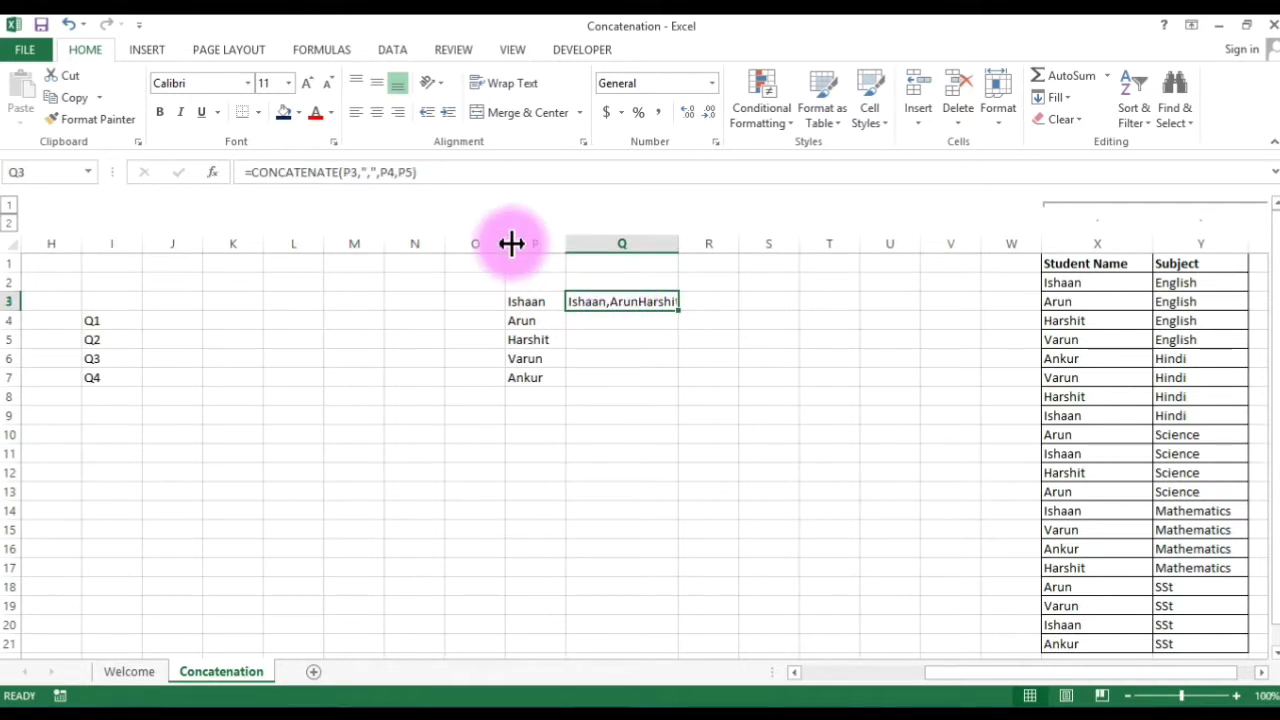
left_click(399, 177)
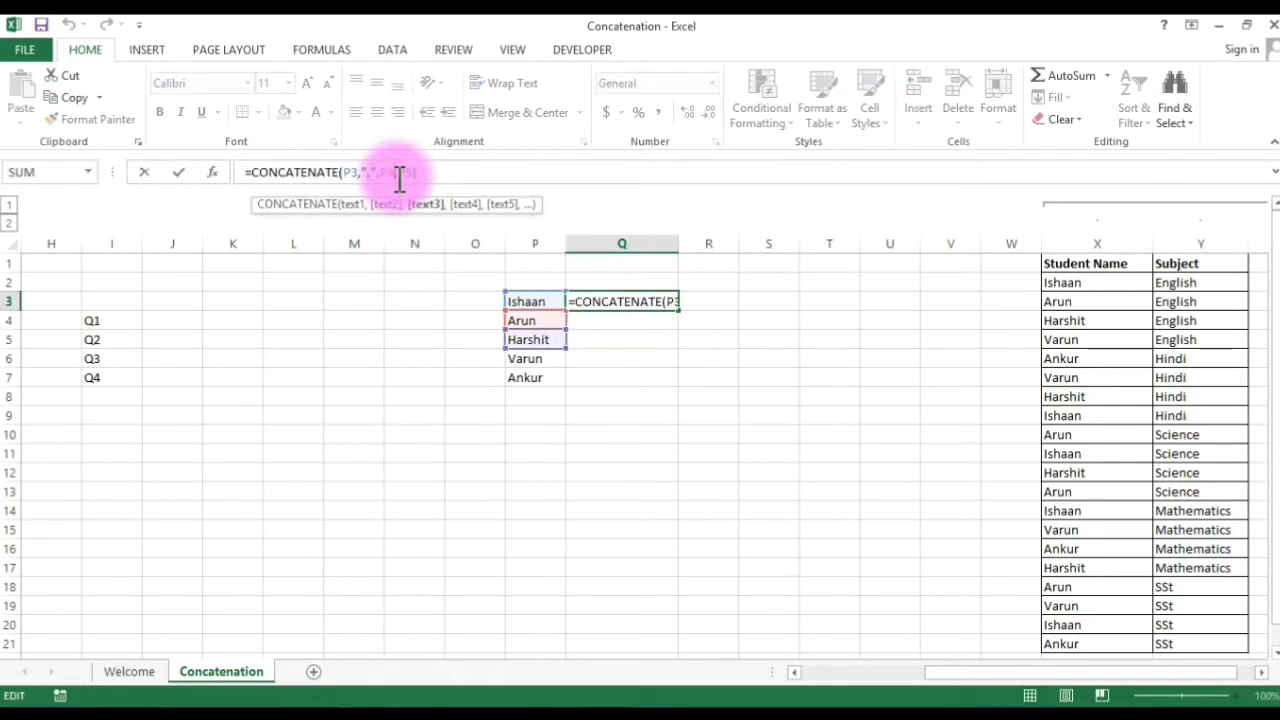
left_click(400, 177)
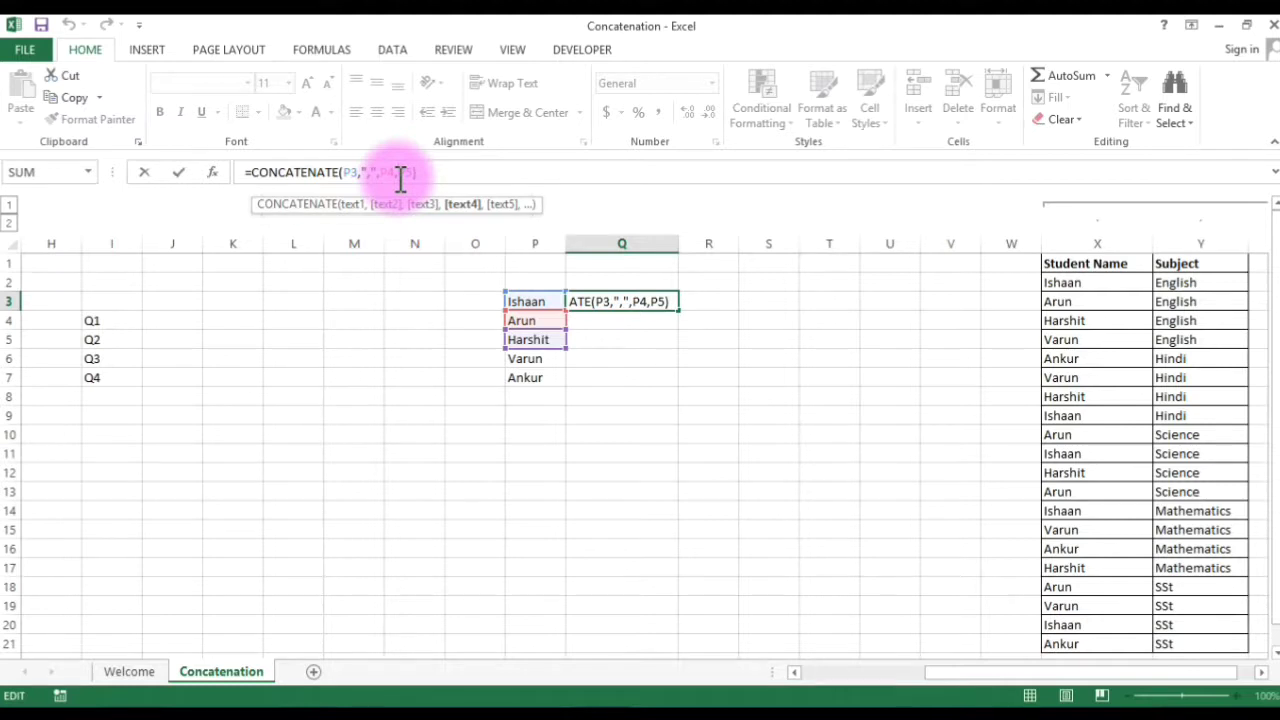
type("\"")
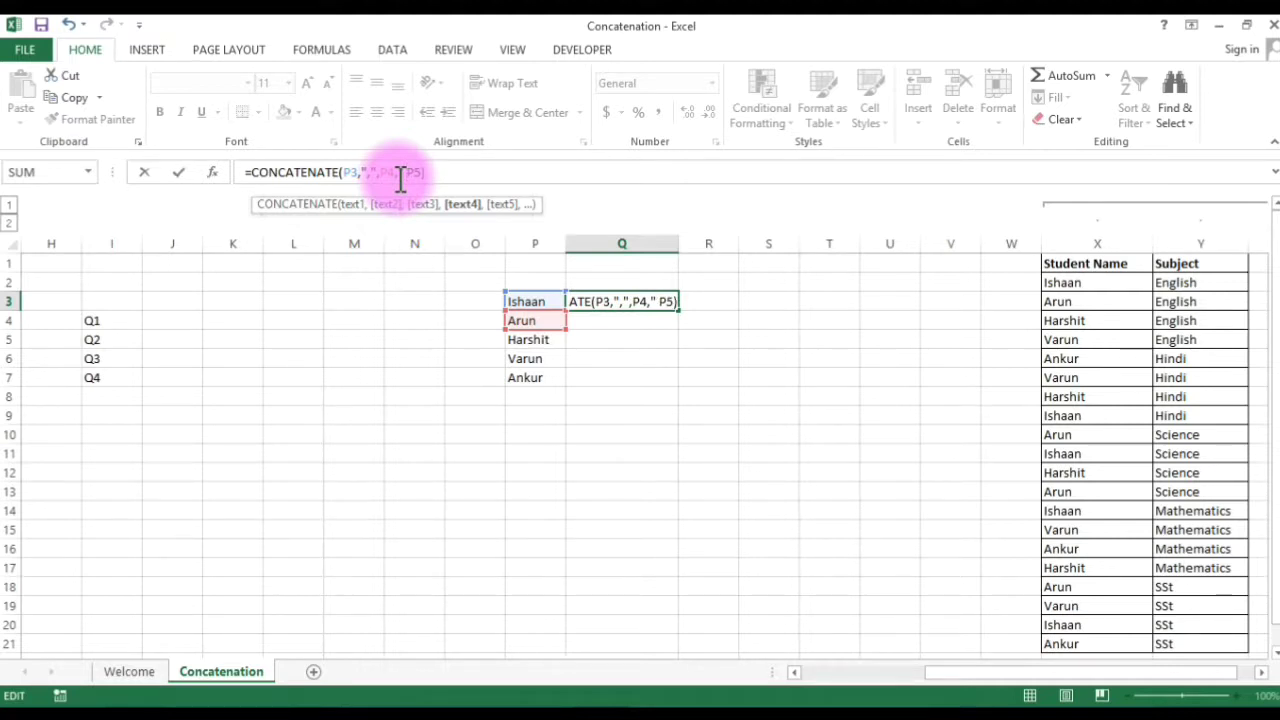
type(" \",")
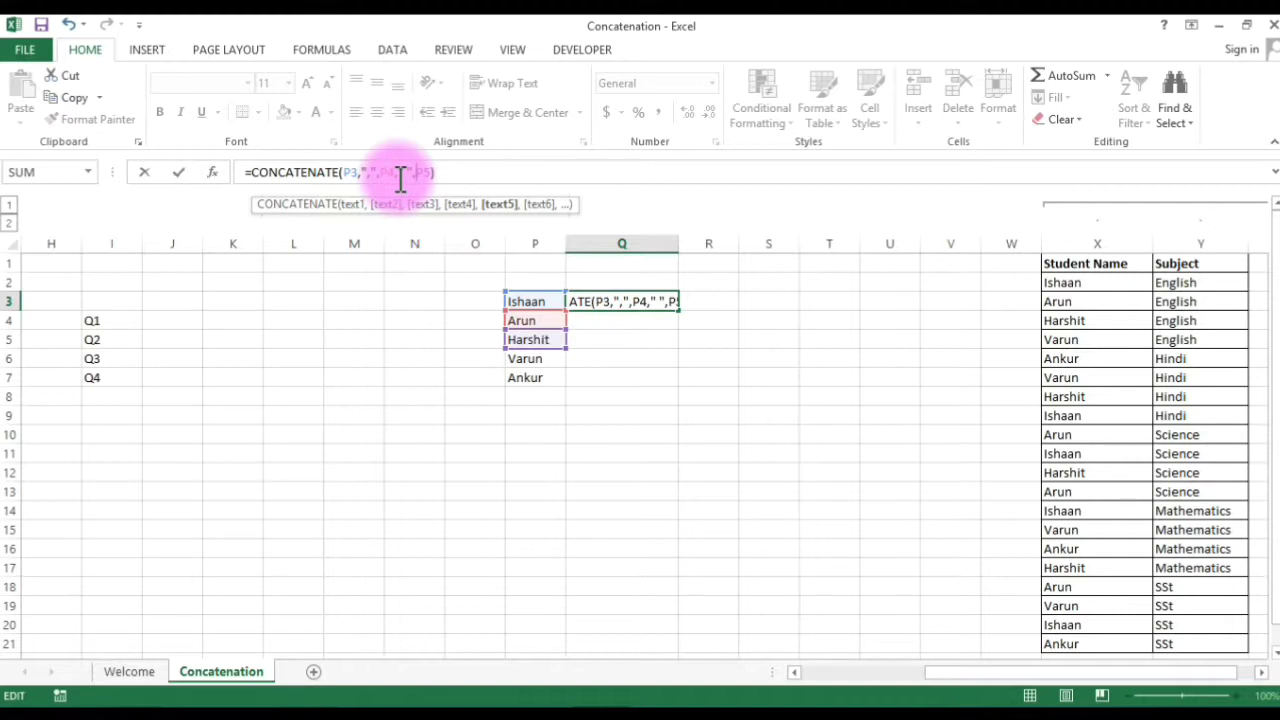
key("Return")
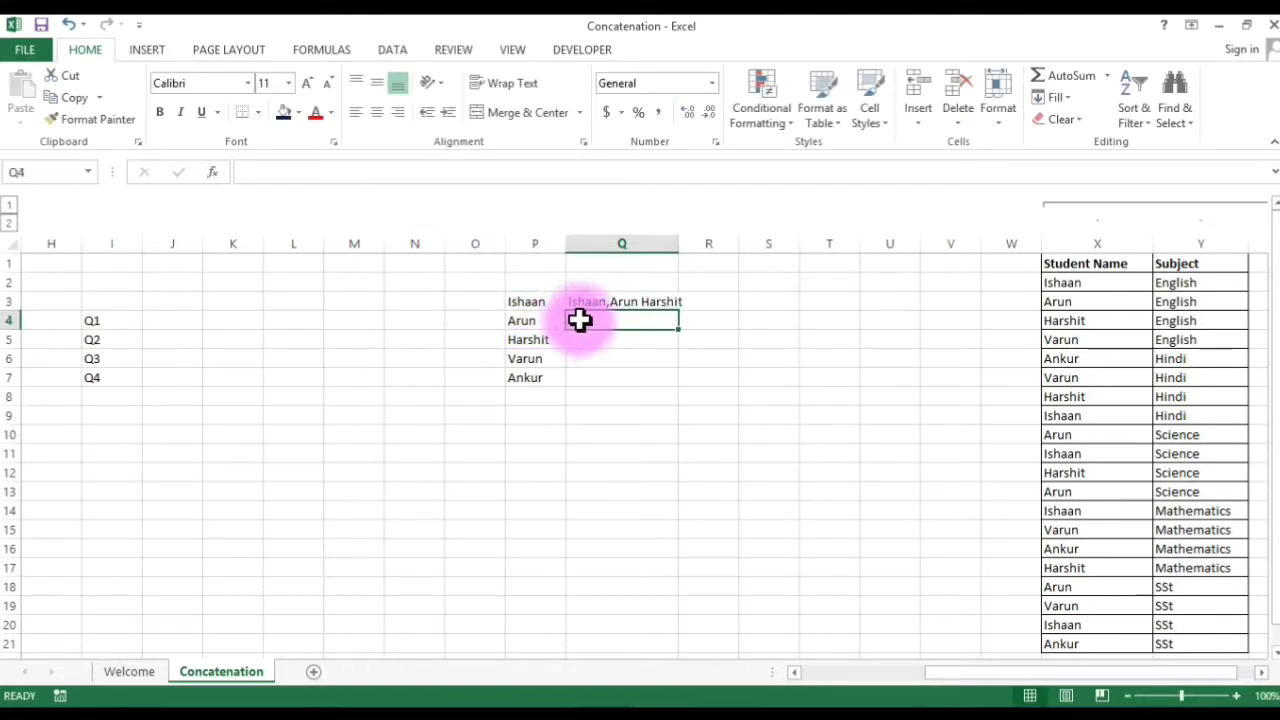
left_click(659, 301)
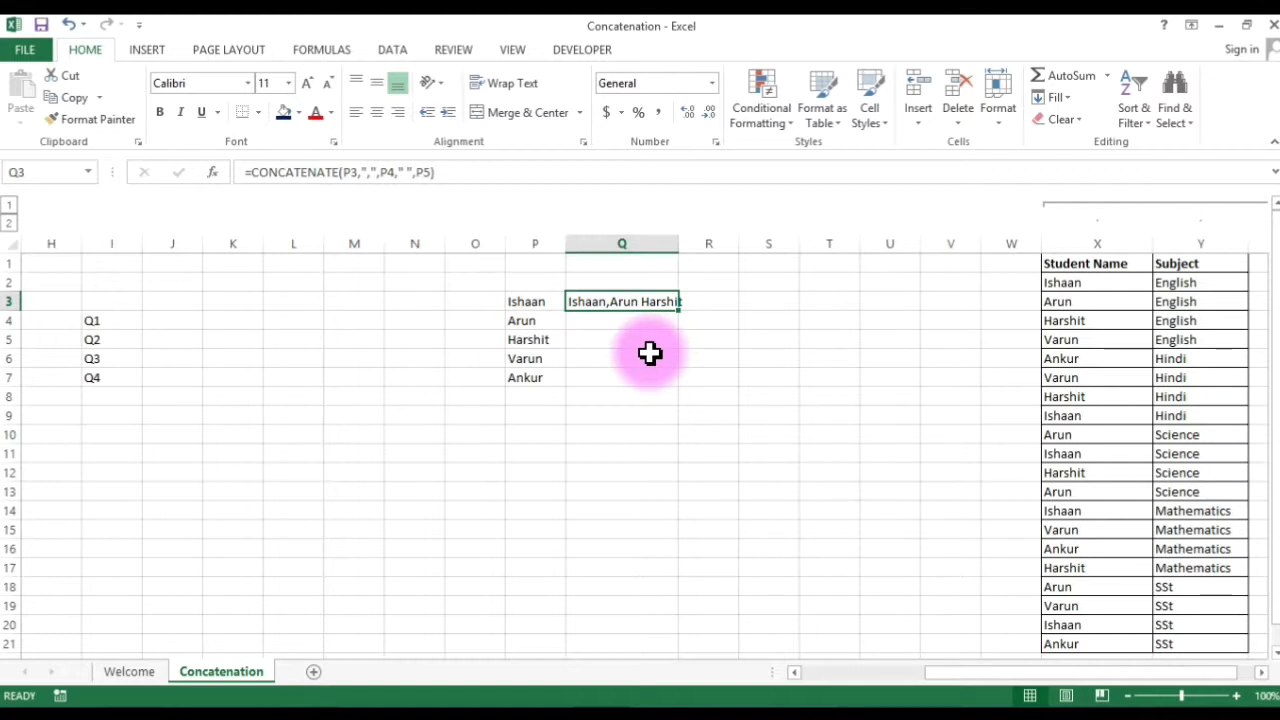
Replace Q3's formula with =P3&P4 so it shows IshaanArun.
key("Delete")
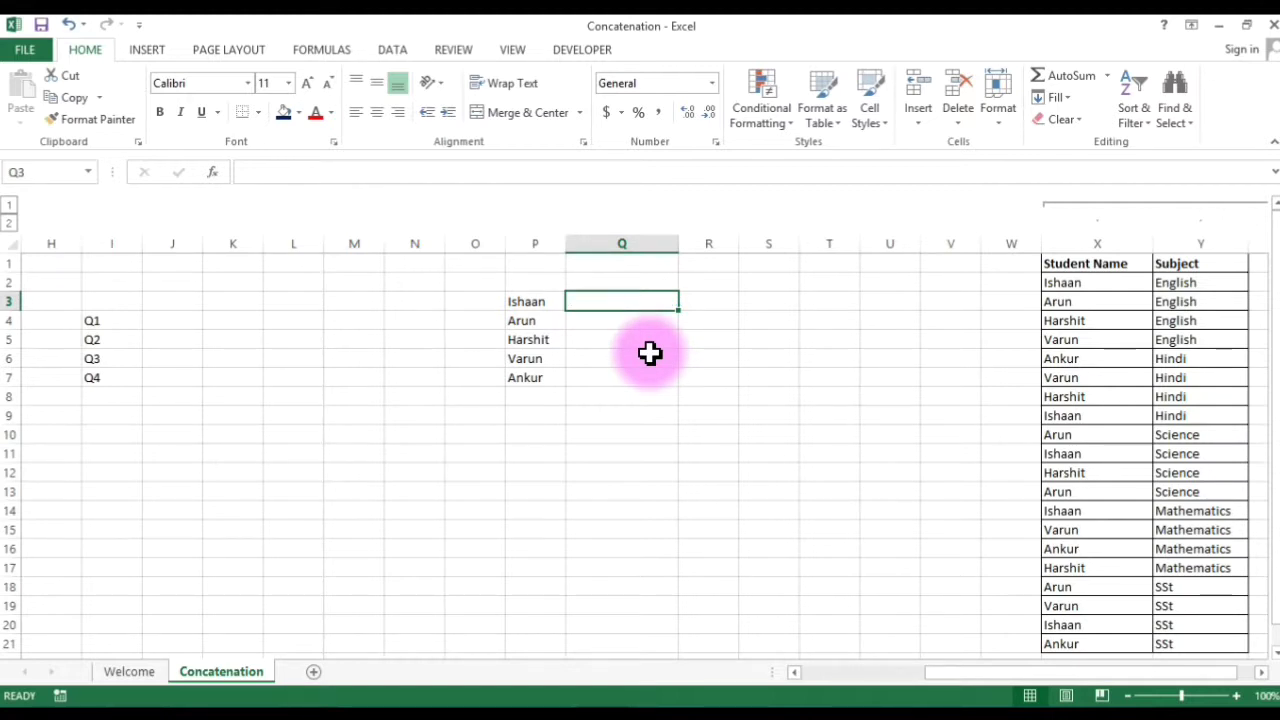
type("=")
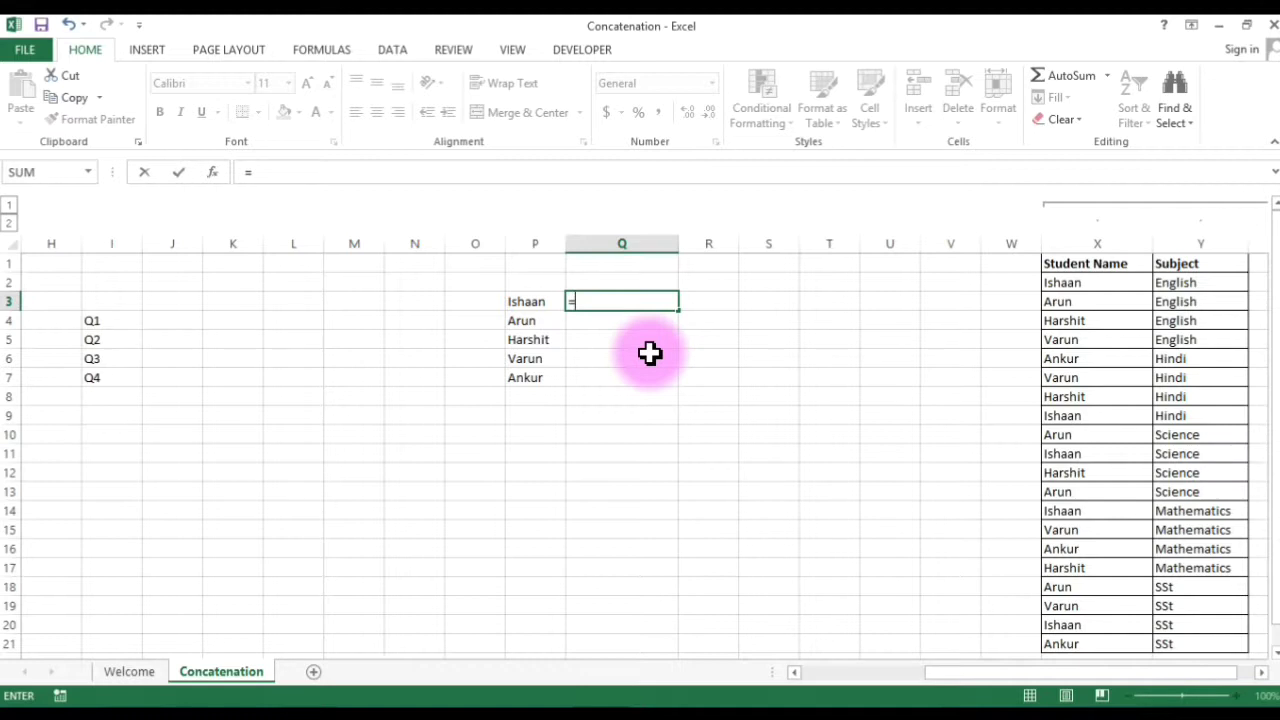
key("Left")
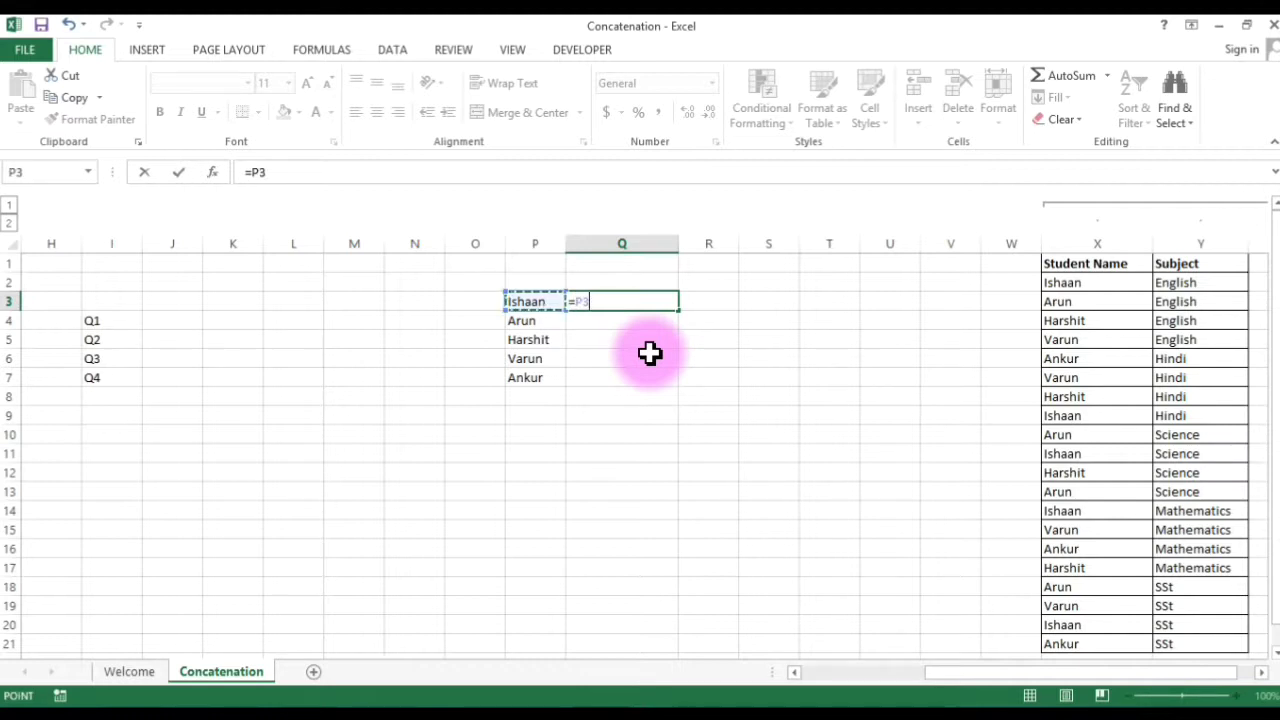
type("&")
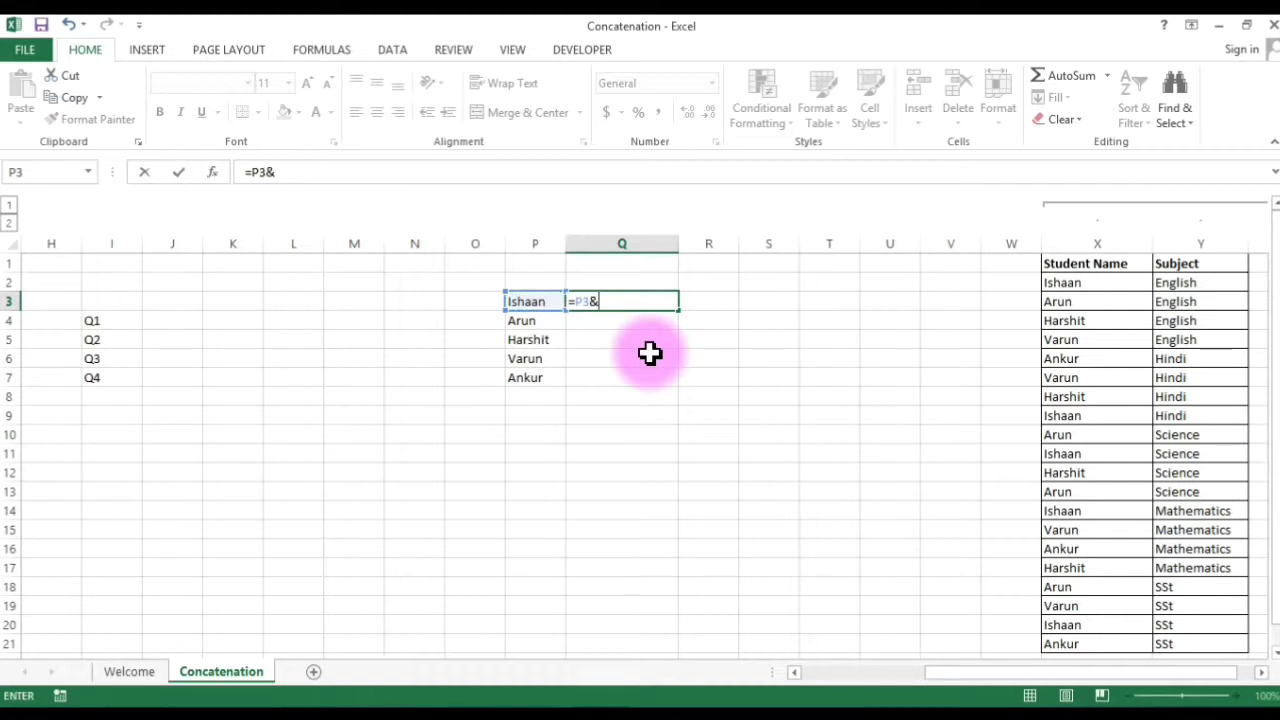
left_click(547, 322)
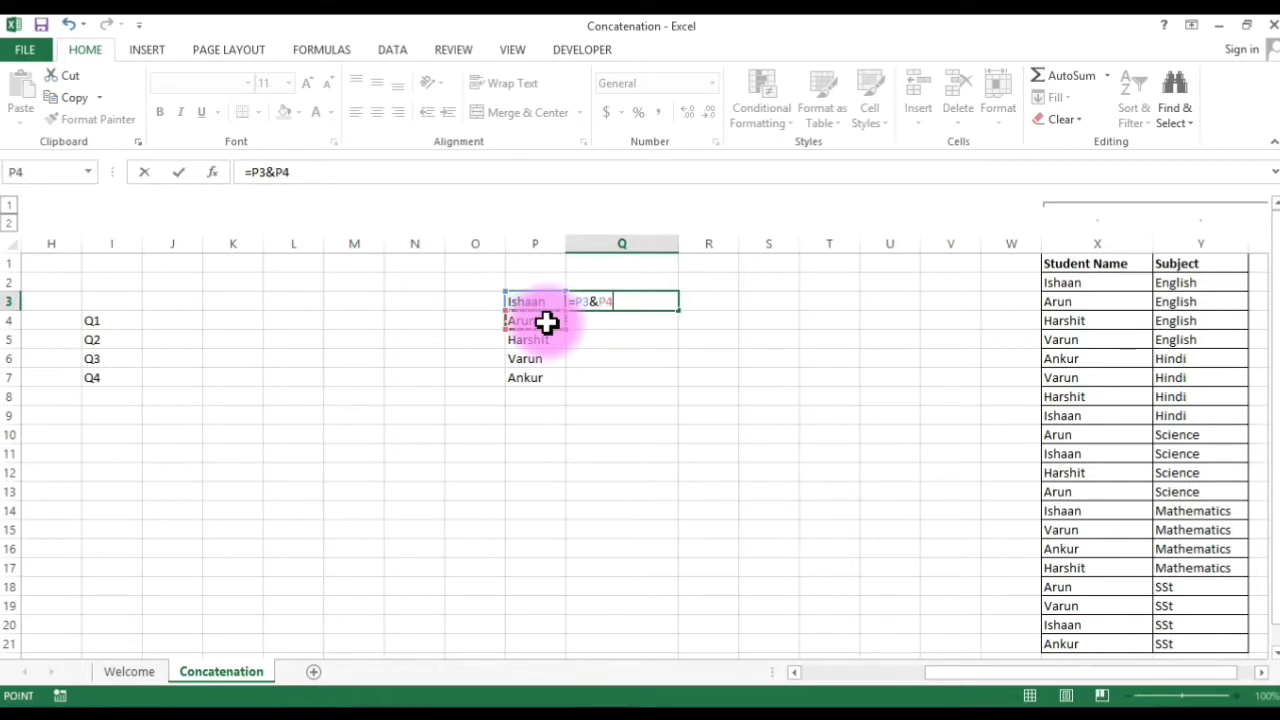
key("Return")
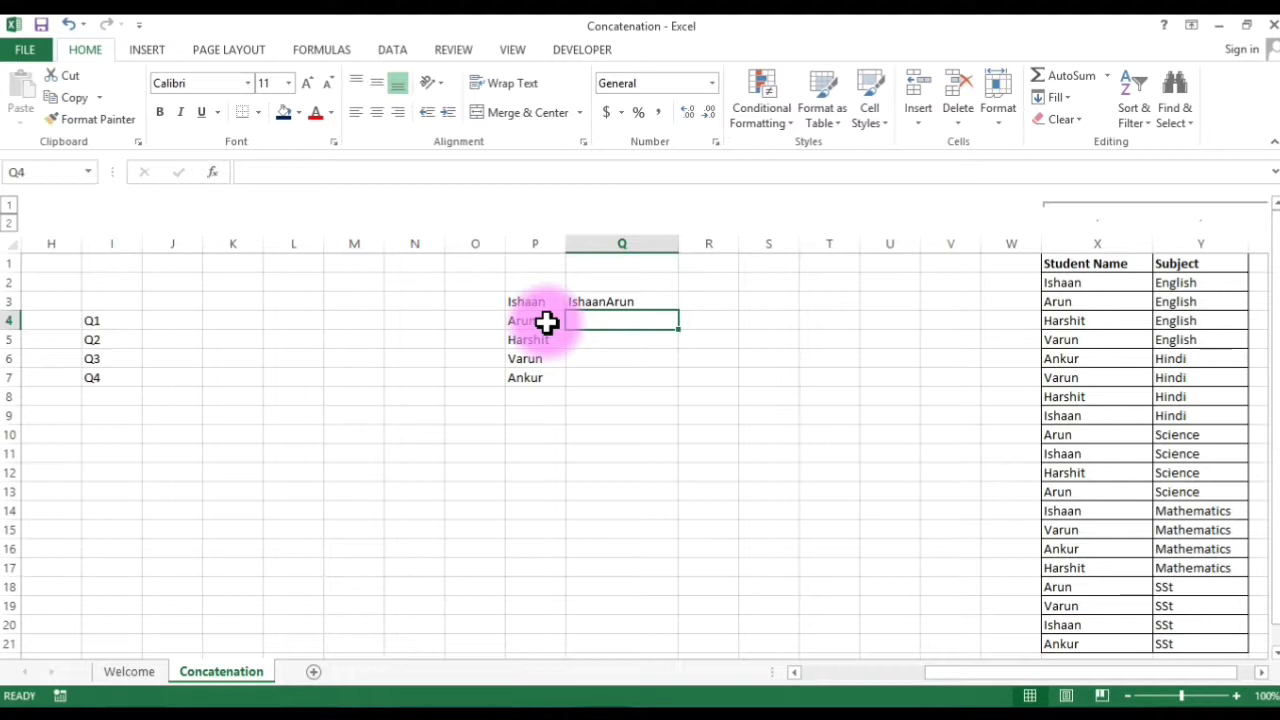
Enter =P4&","&P5 in Q4 to show Arun,Harshit.
type("=")
left_click(543, 320)
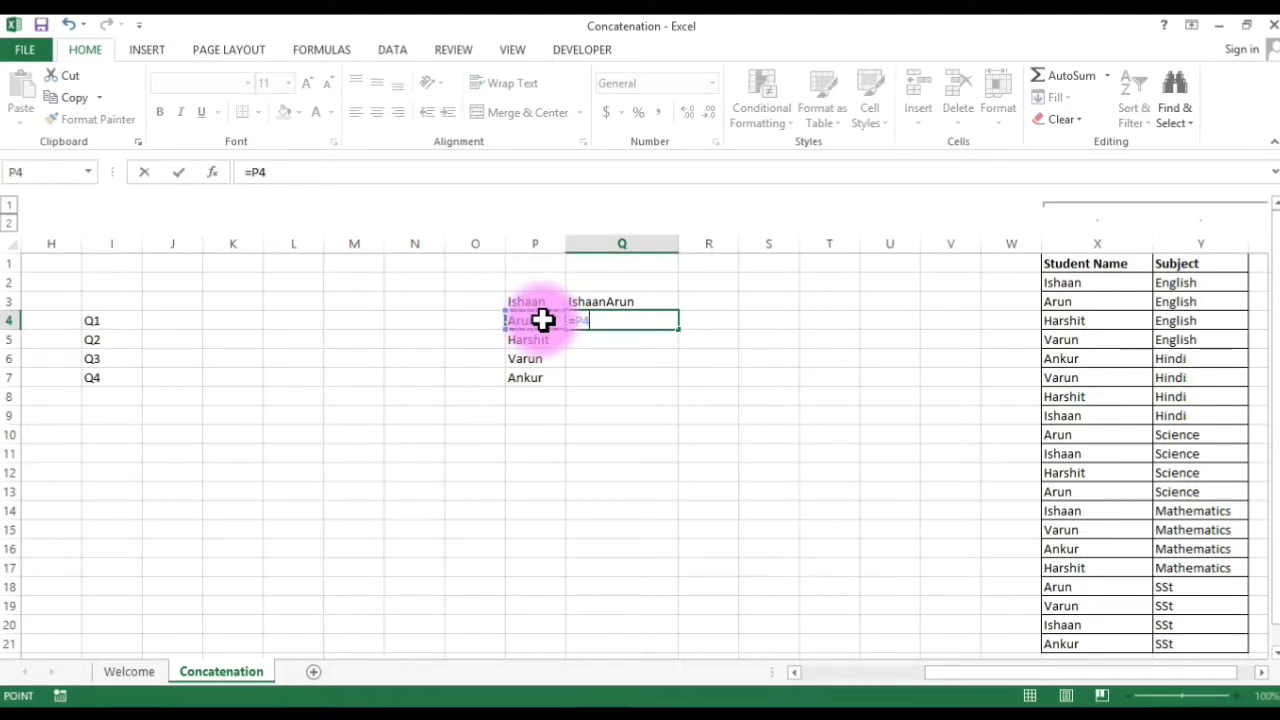
type("&")
type("\"")
type(",\"")
type("&")
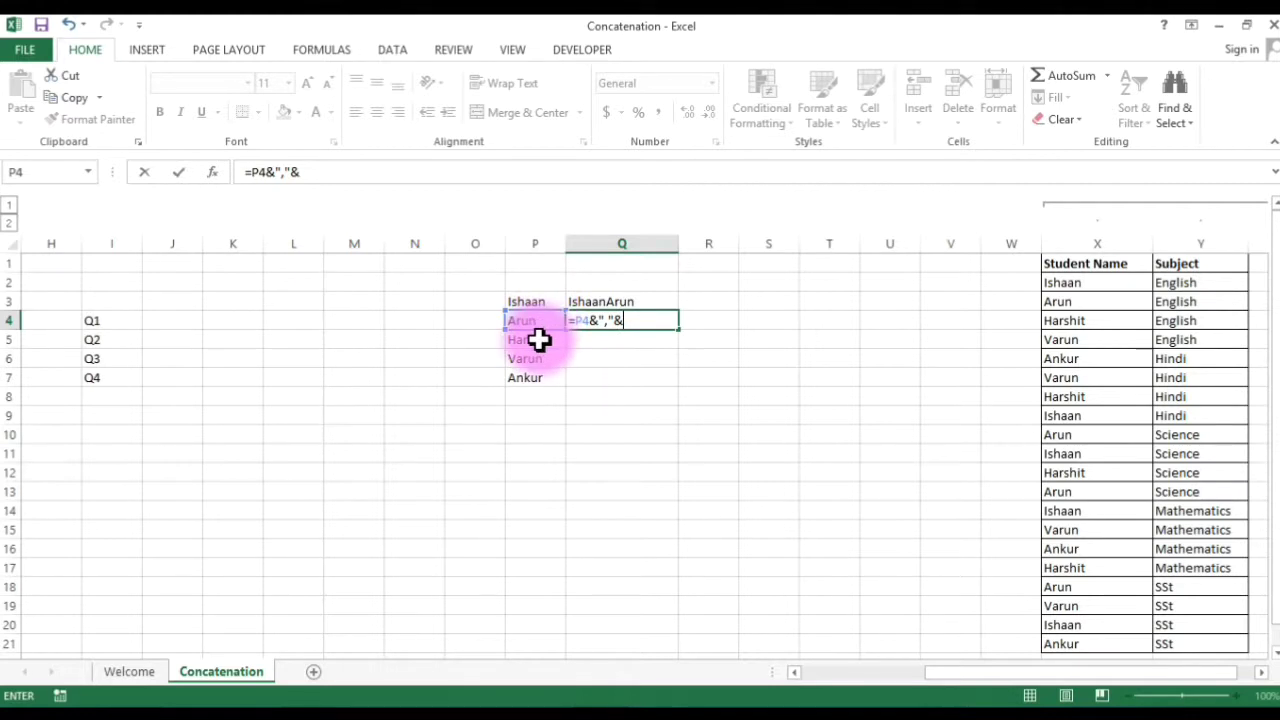
left_click(539, 339)
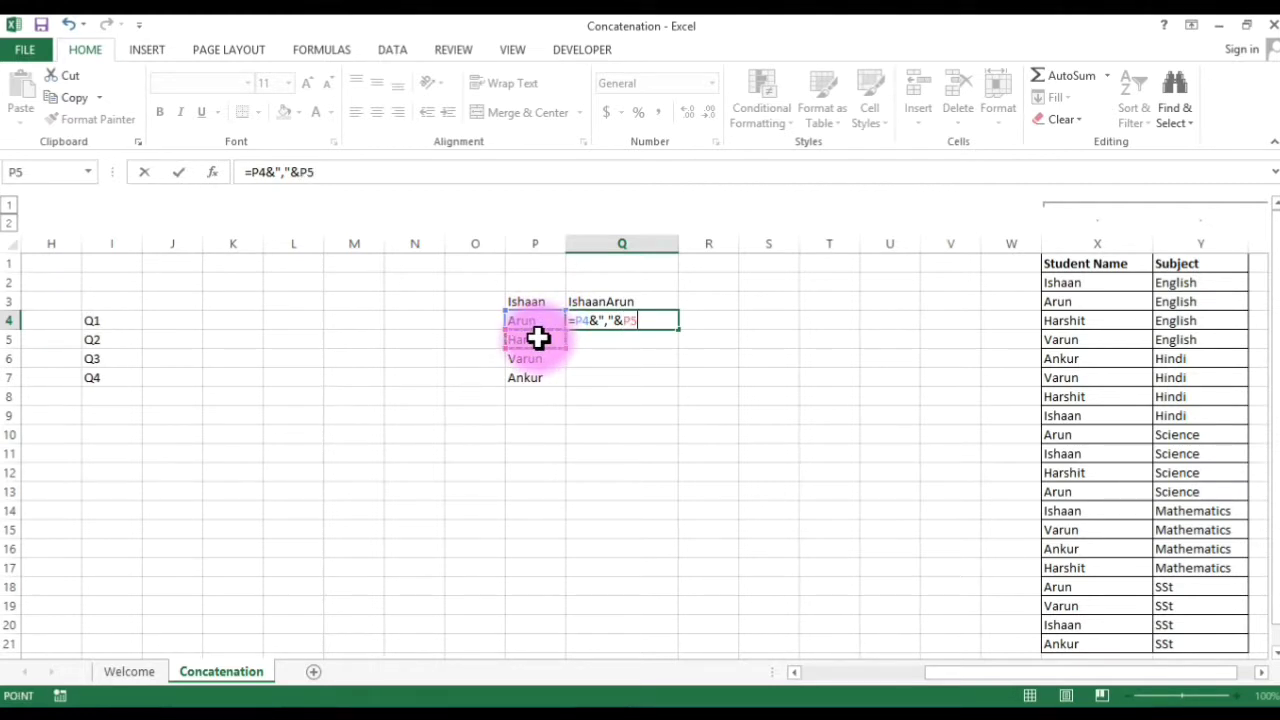
key("Return")
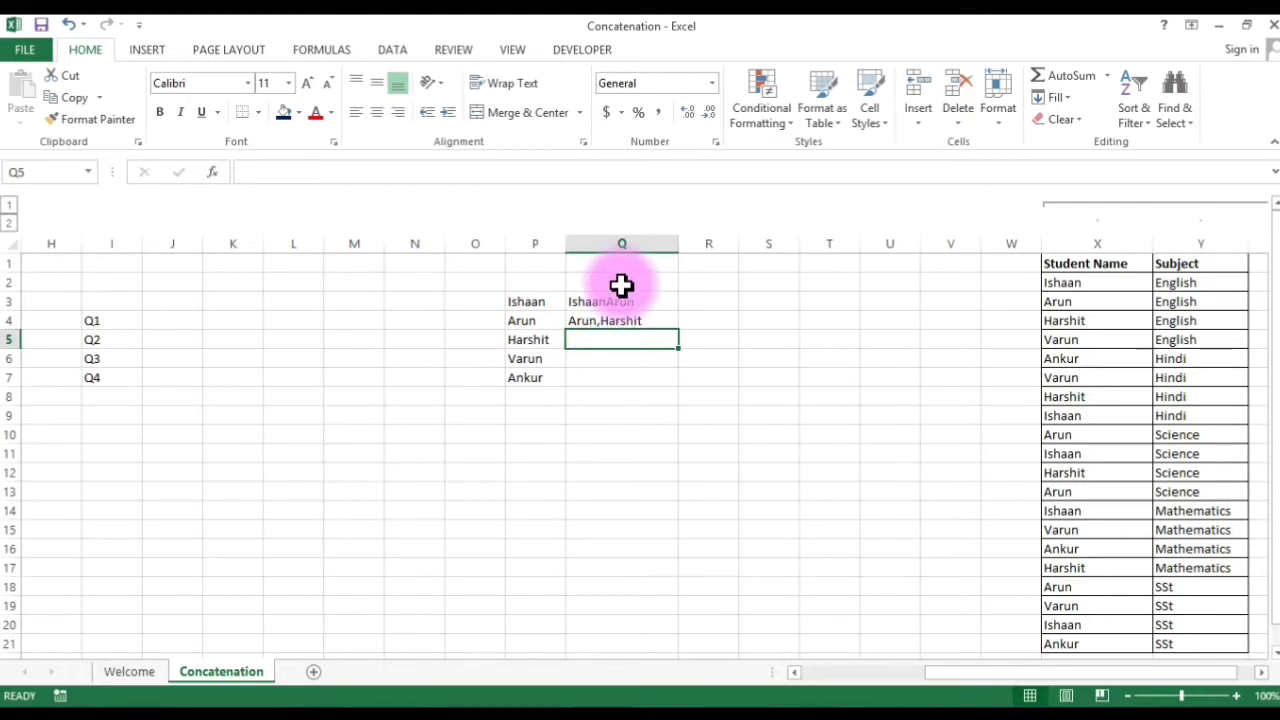
Clear the joined-name results from Q2:Q6.
left_click_drag(621, 286, 627, 366)
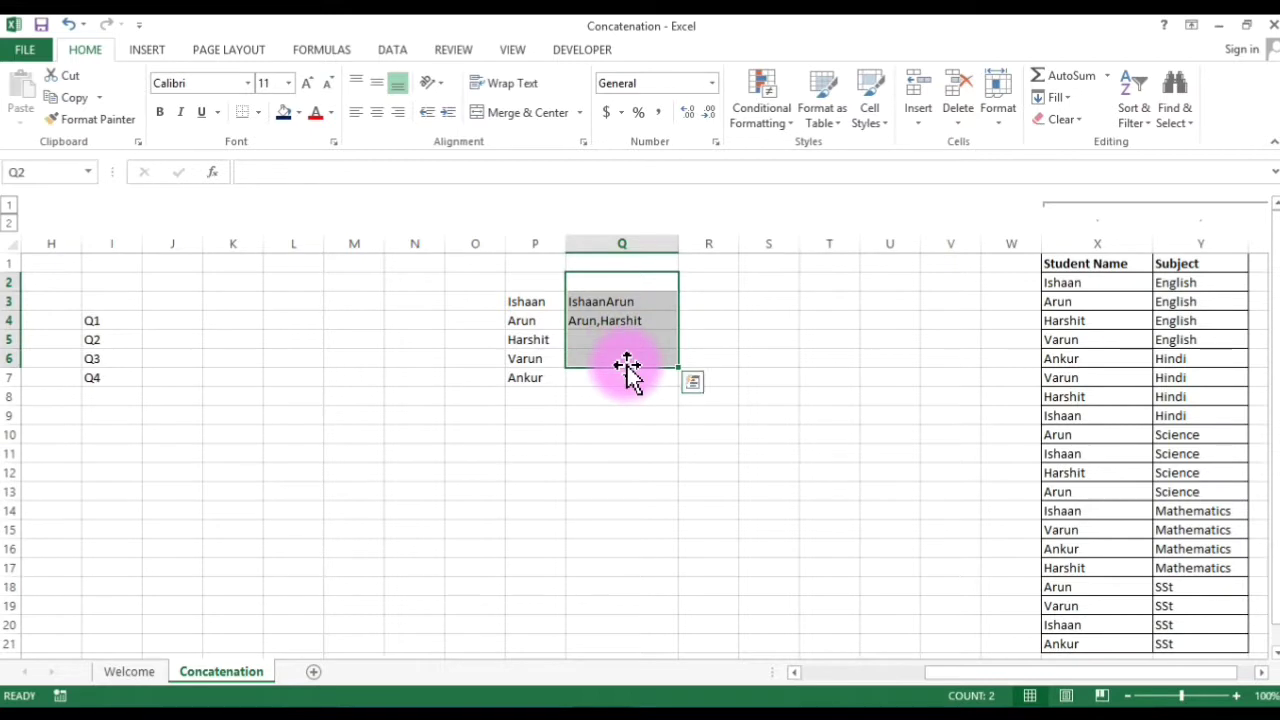
key("Delete")
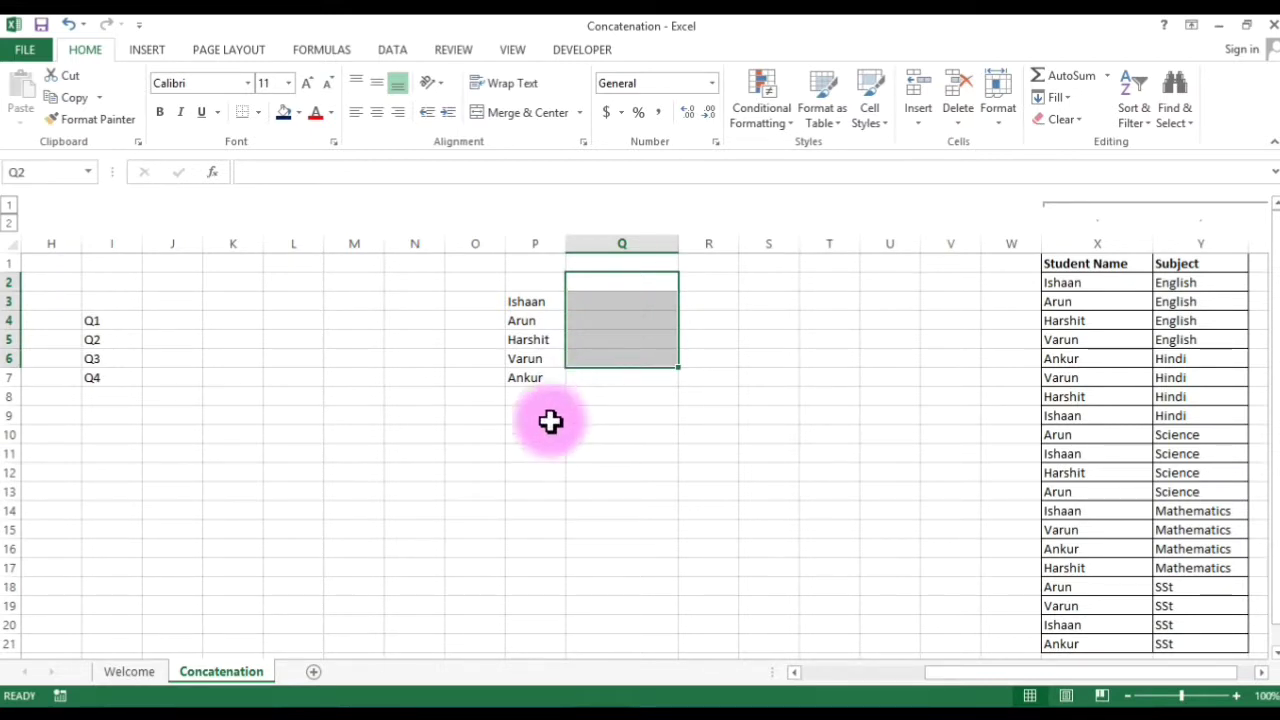
left_click(537, 436)
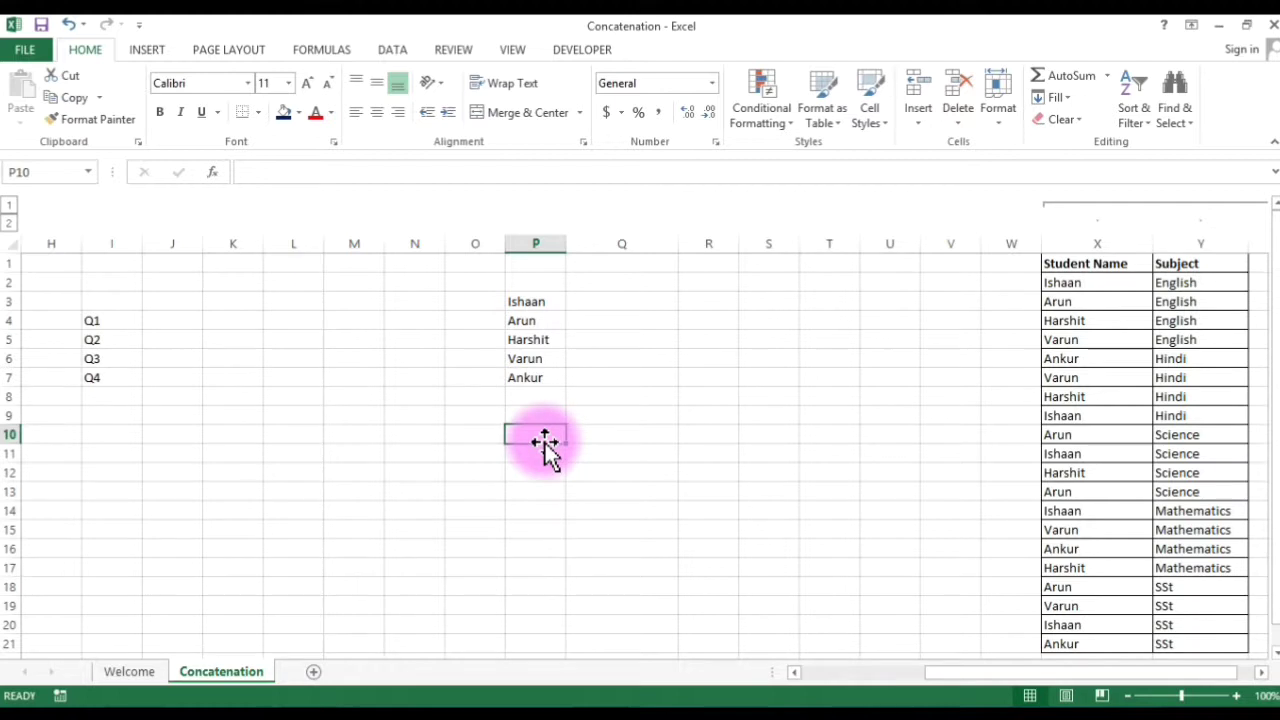
Enter =P3&P4&P5&P6&P7 in Q3 to join all five names, then delete it.
left_click(586, 303)
type("=")
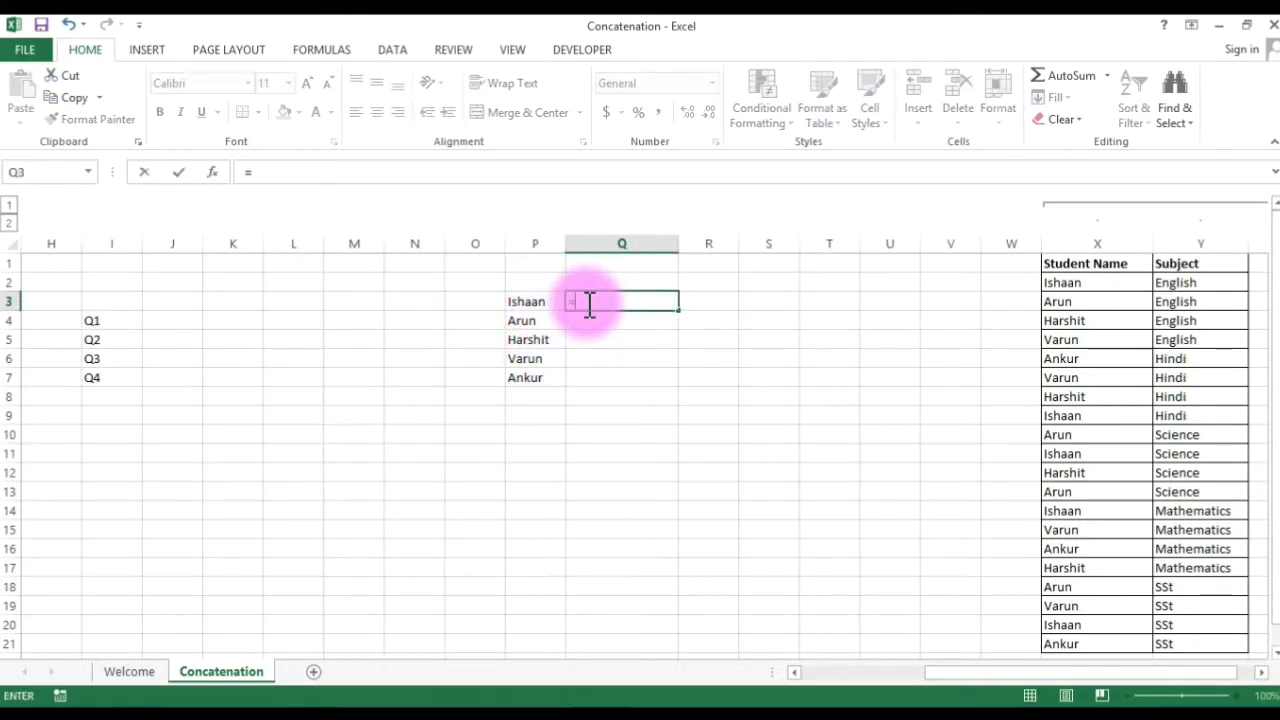
left_click(517, 298)
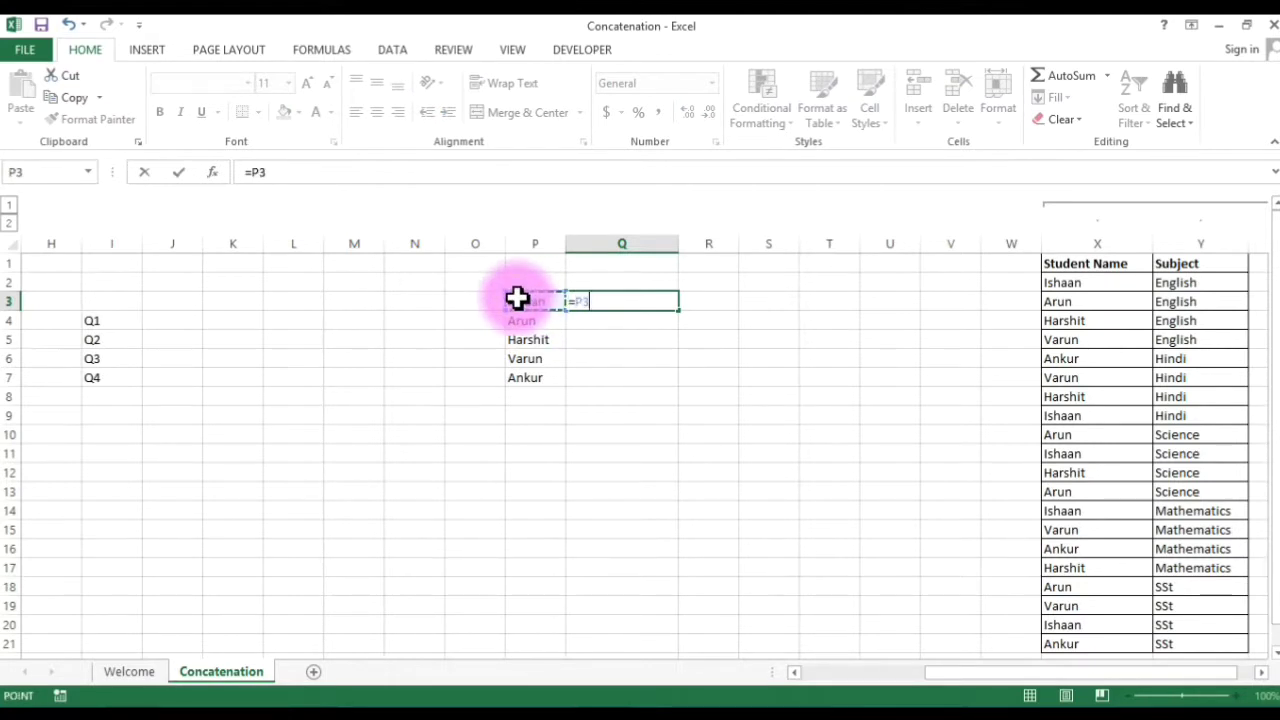
type("&")
left_click(521, 321)
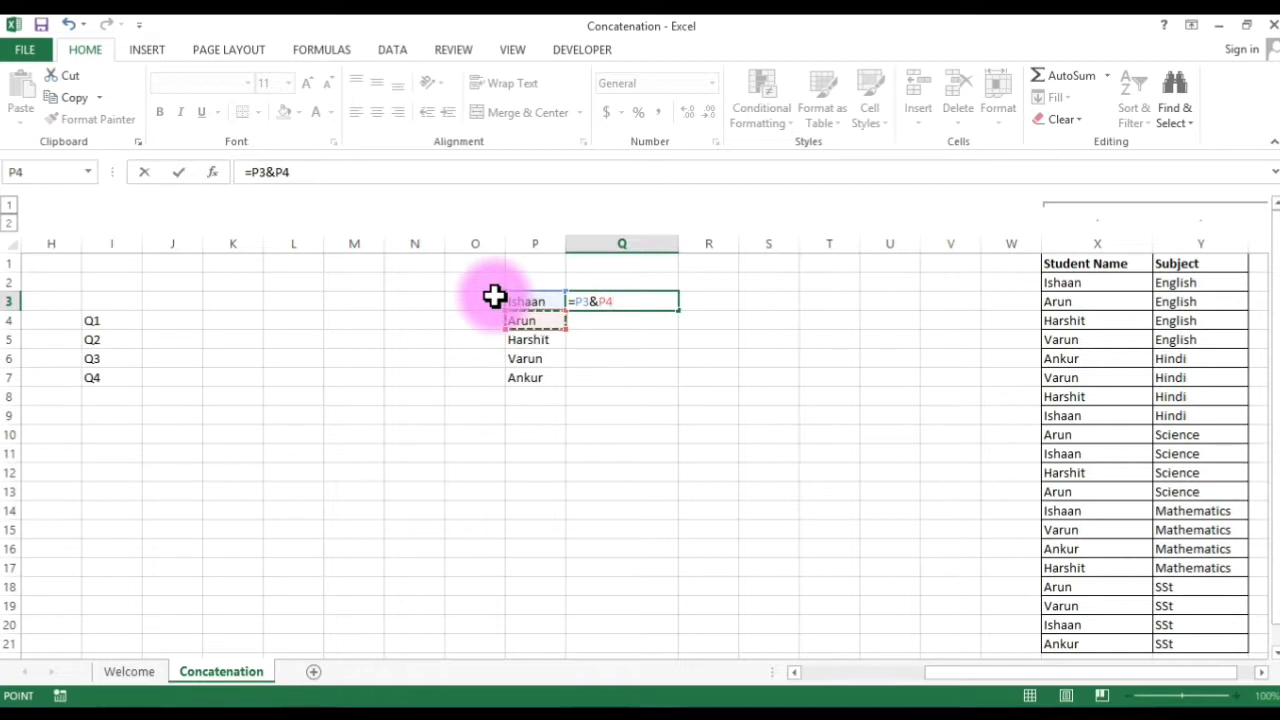
type("&")
left_click(521, 337)
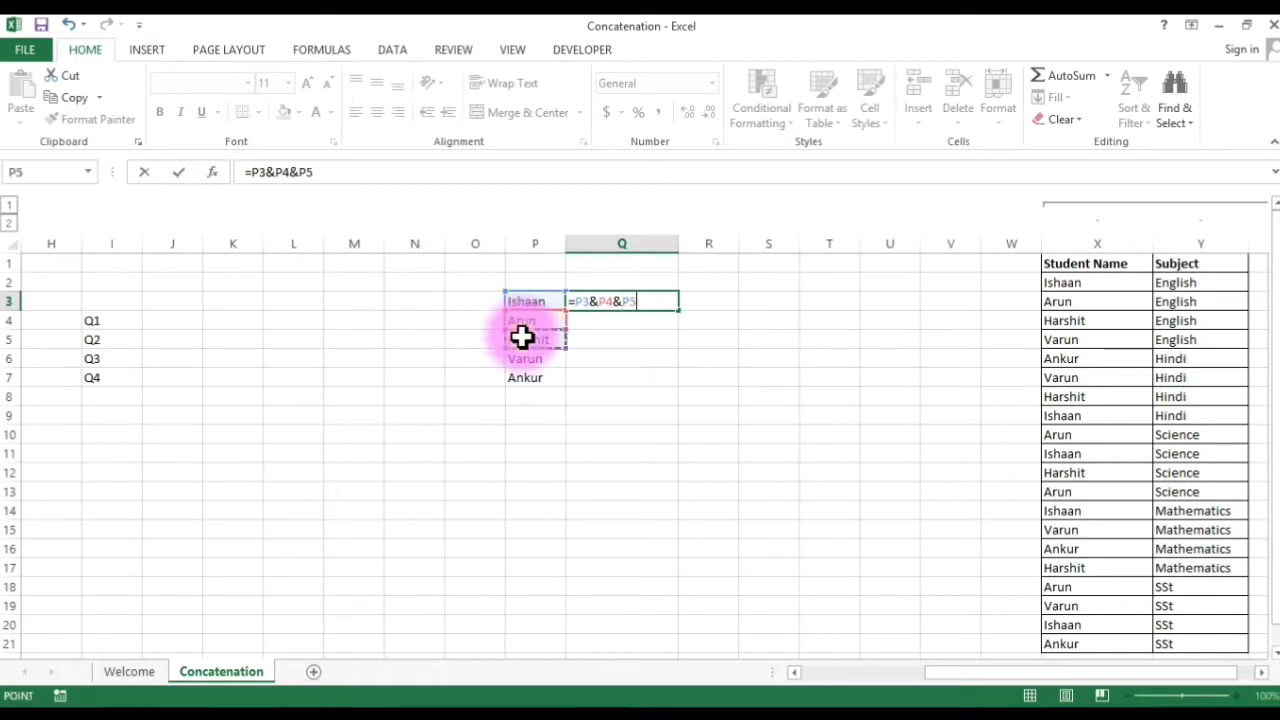
type("&")
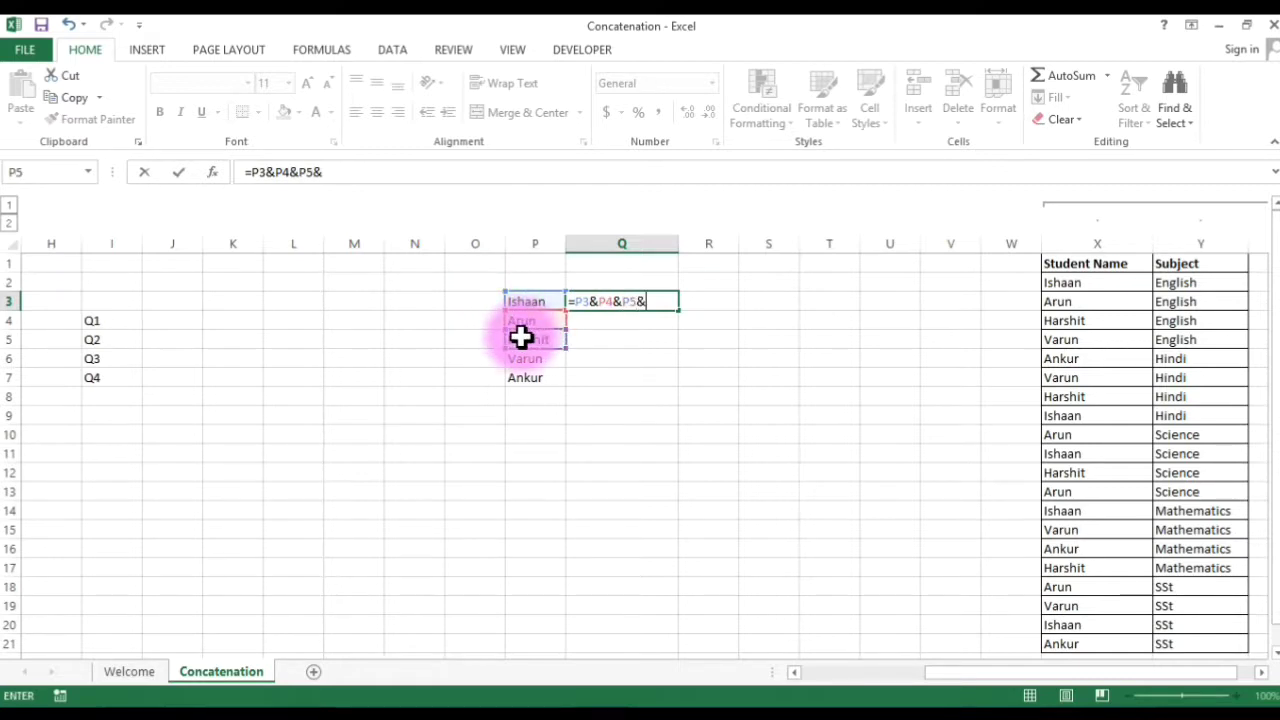
left_click(528, 362)
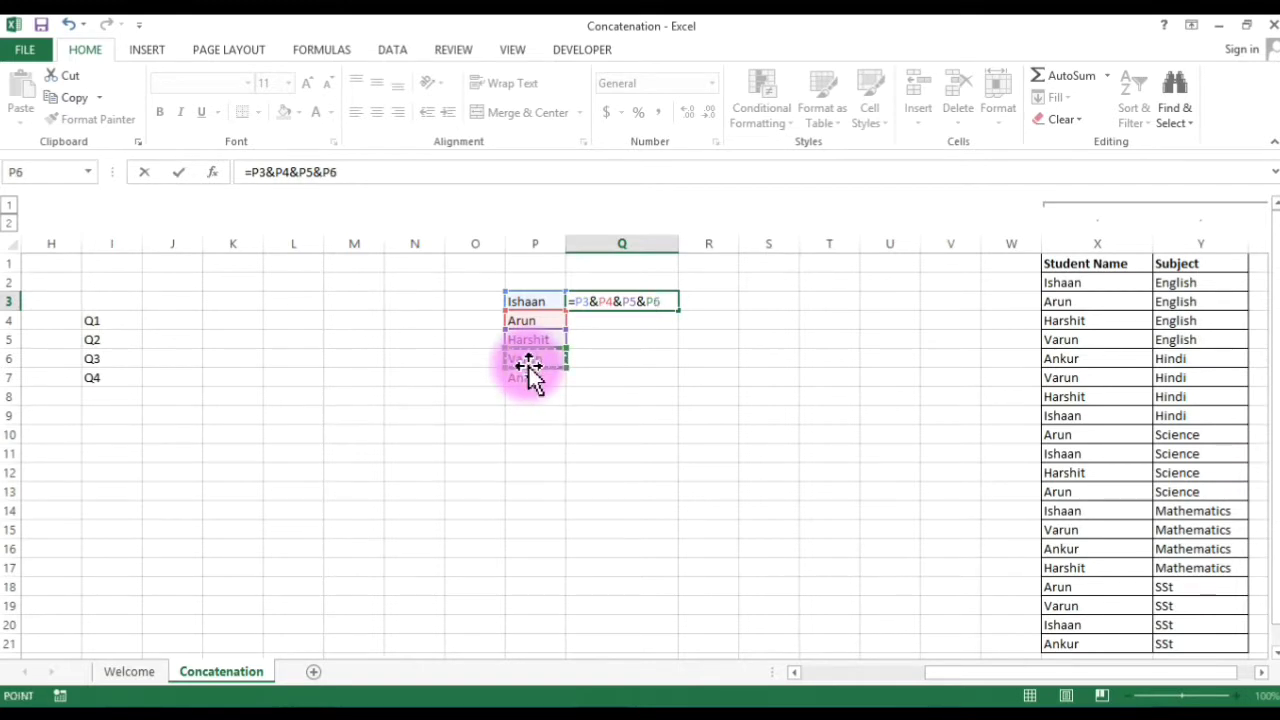
type("&")
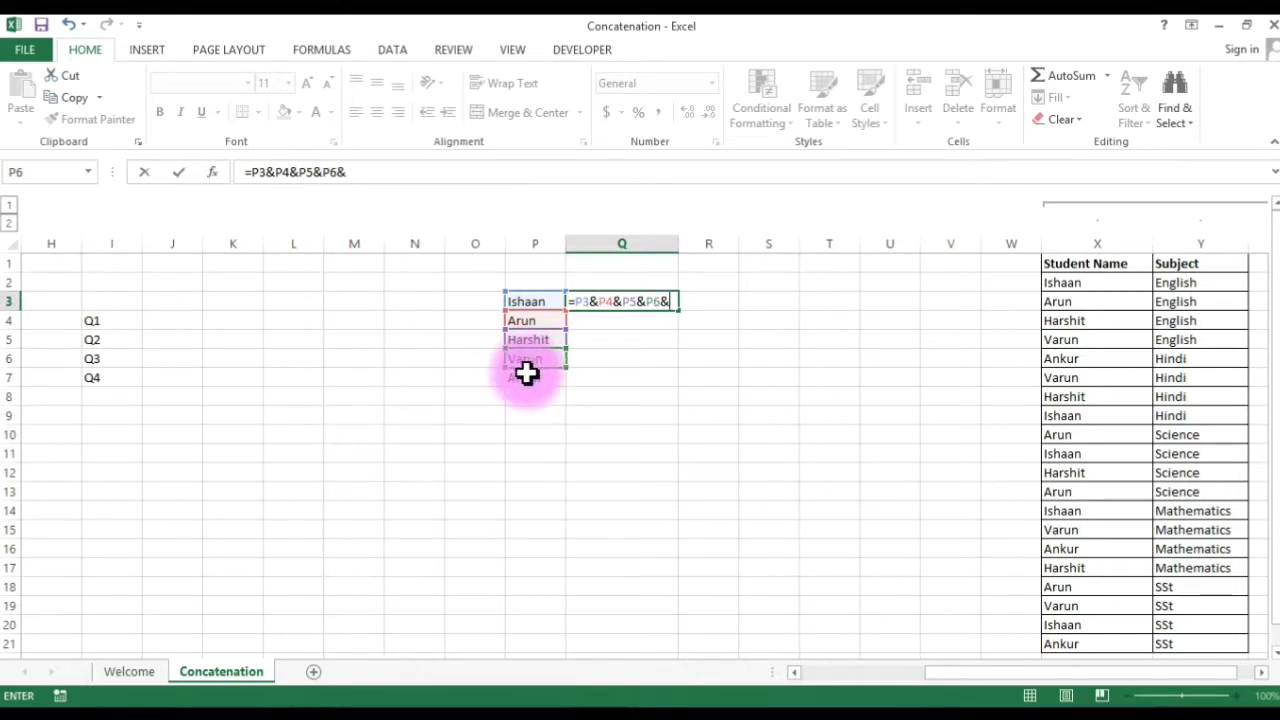
left_click(527, 373)
key("Return")
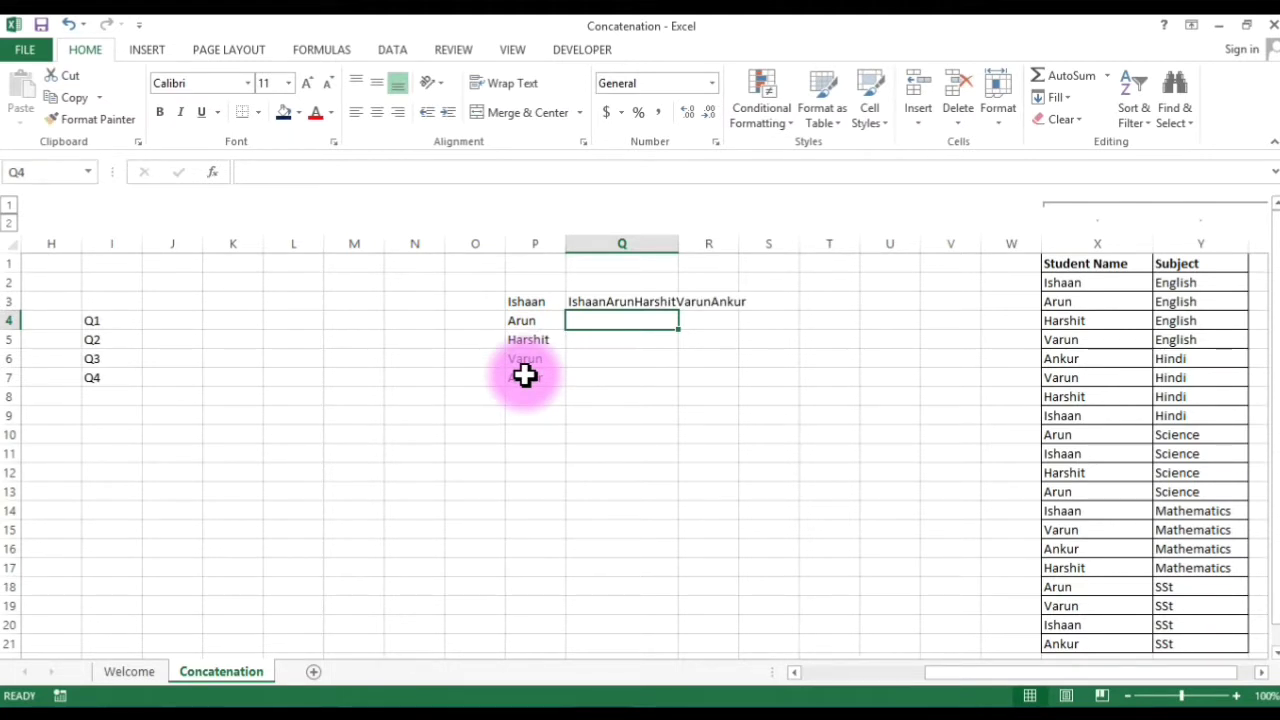
key("Up")
key("Delete")
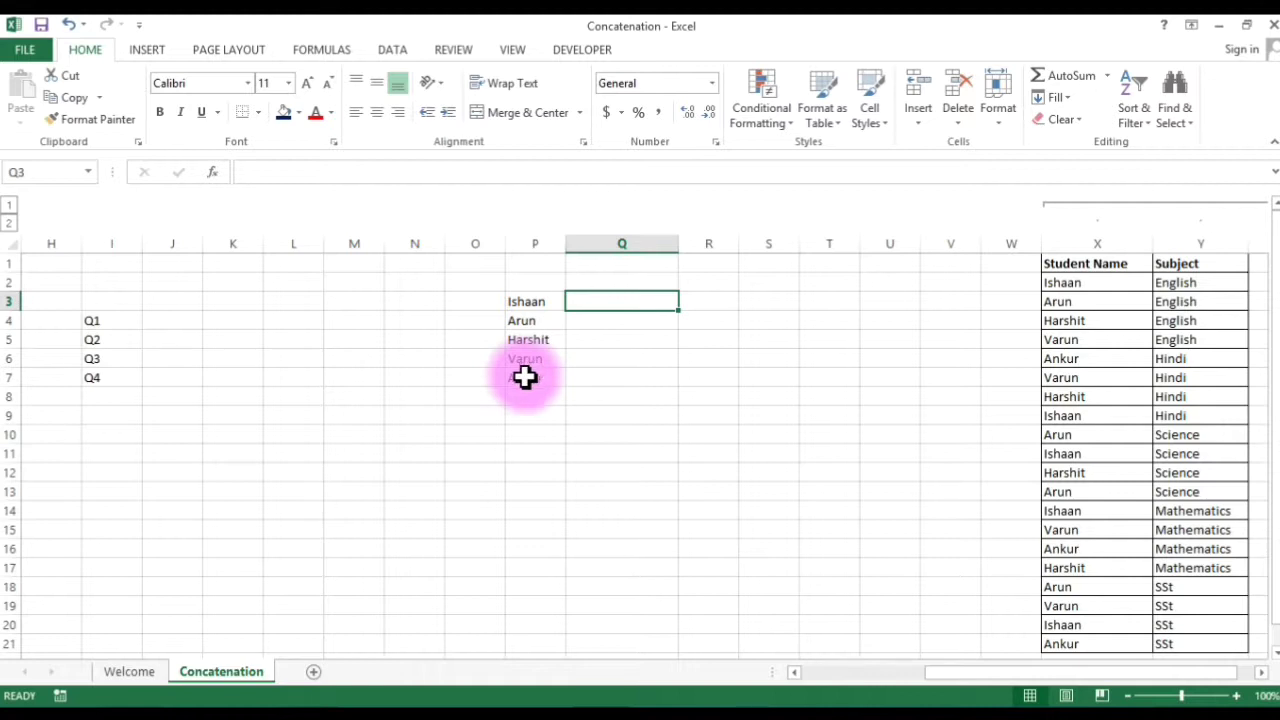
left_click_drag(471, 414, 478, 535)
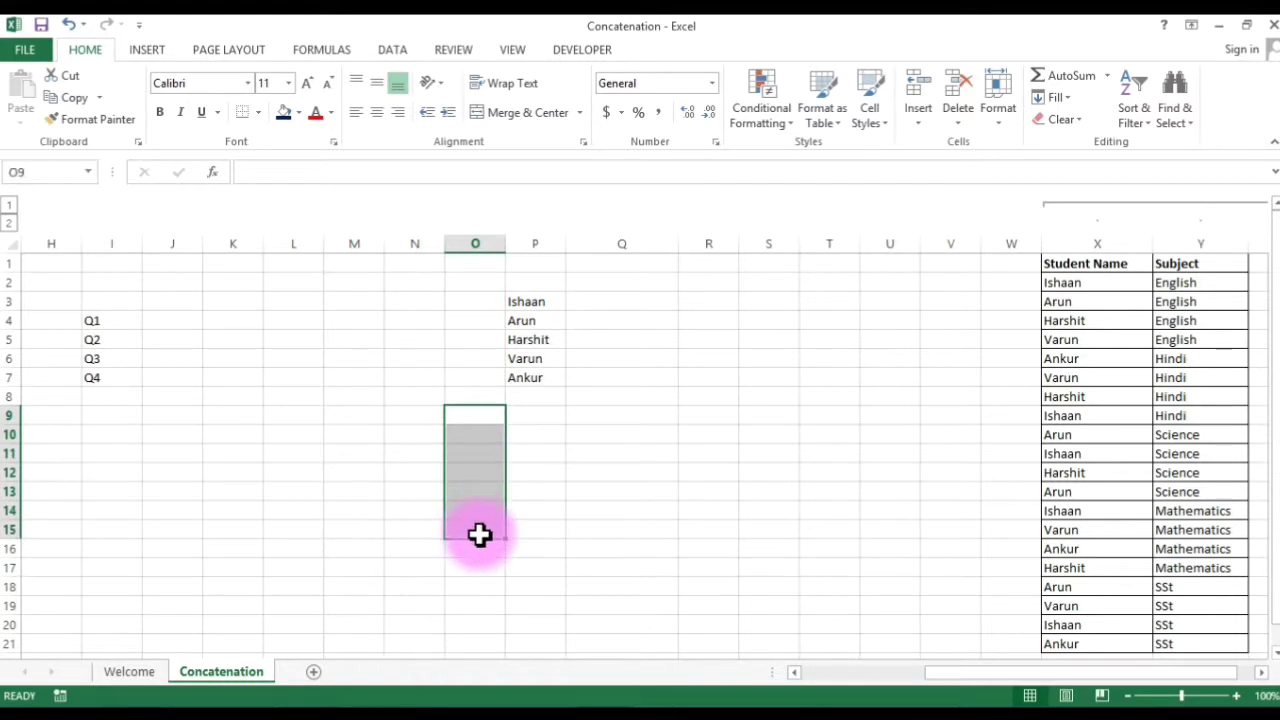
left_click(607, 305)
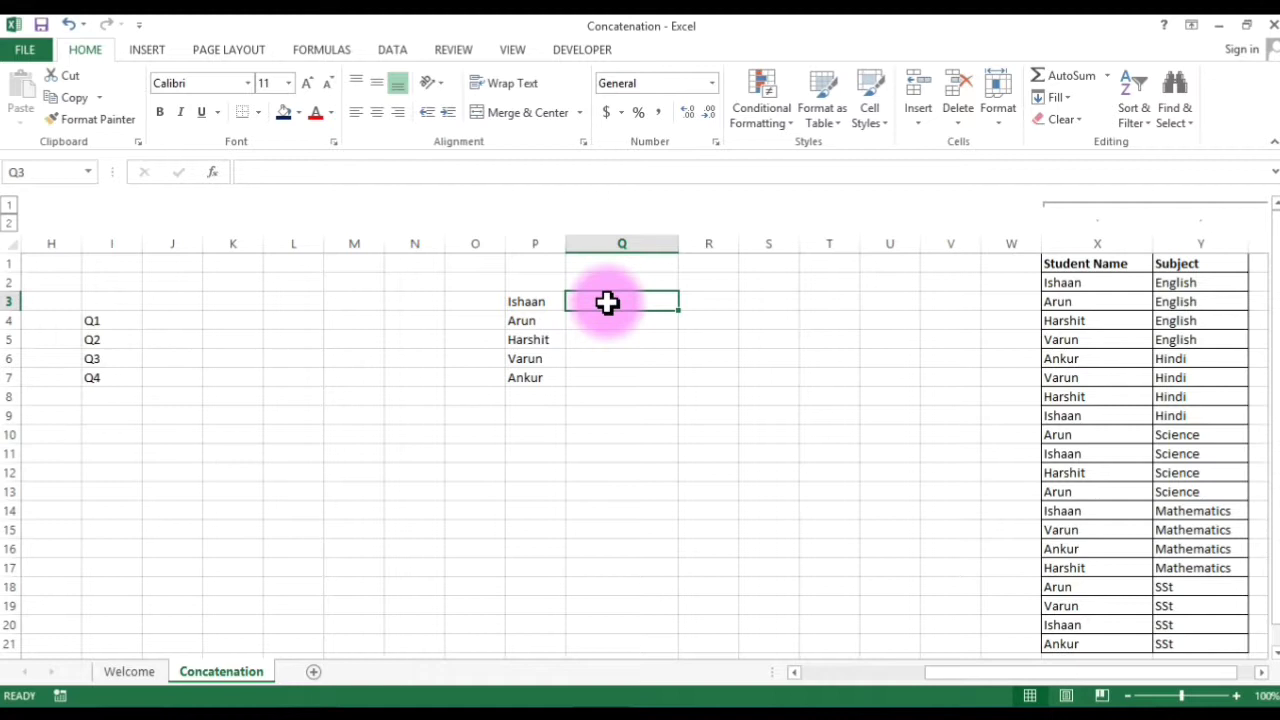
Type the domains mail.com, gmail.com, abc.com, tttt.com and rrrr.com into Q3:Q7.
type("m")
type("ail.co")
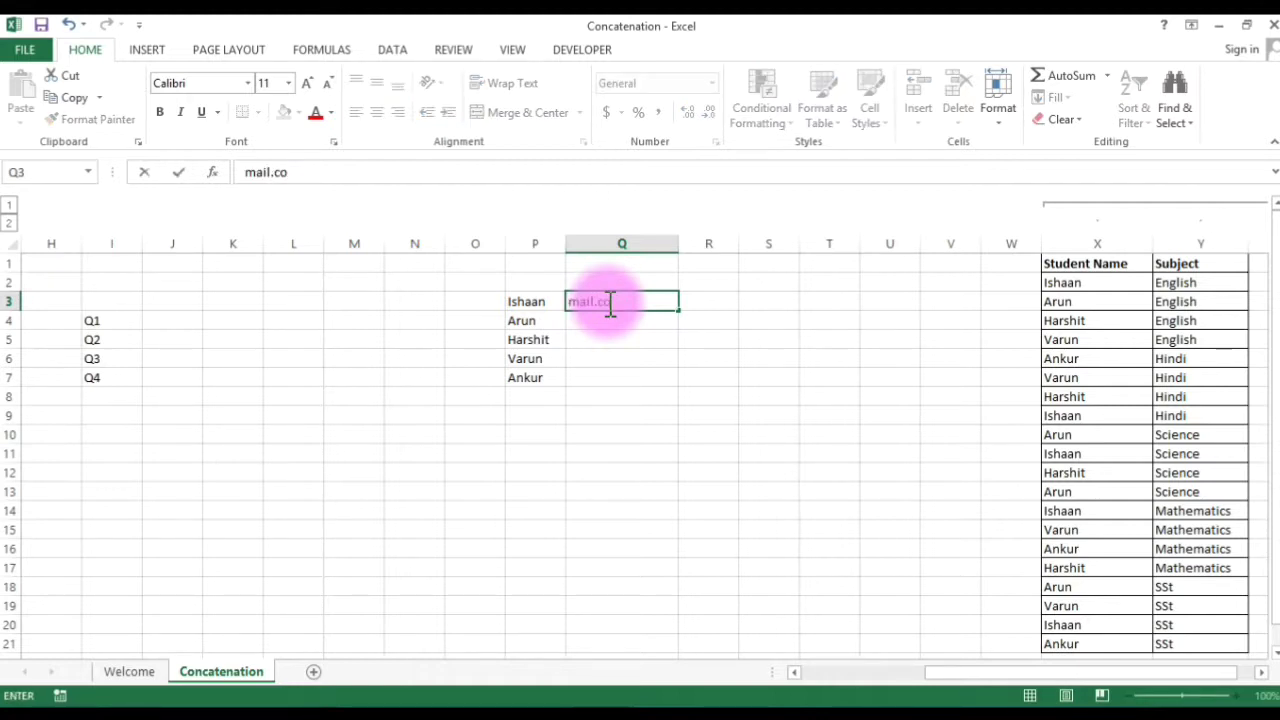
type("m")
key("Return")
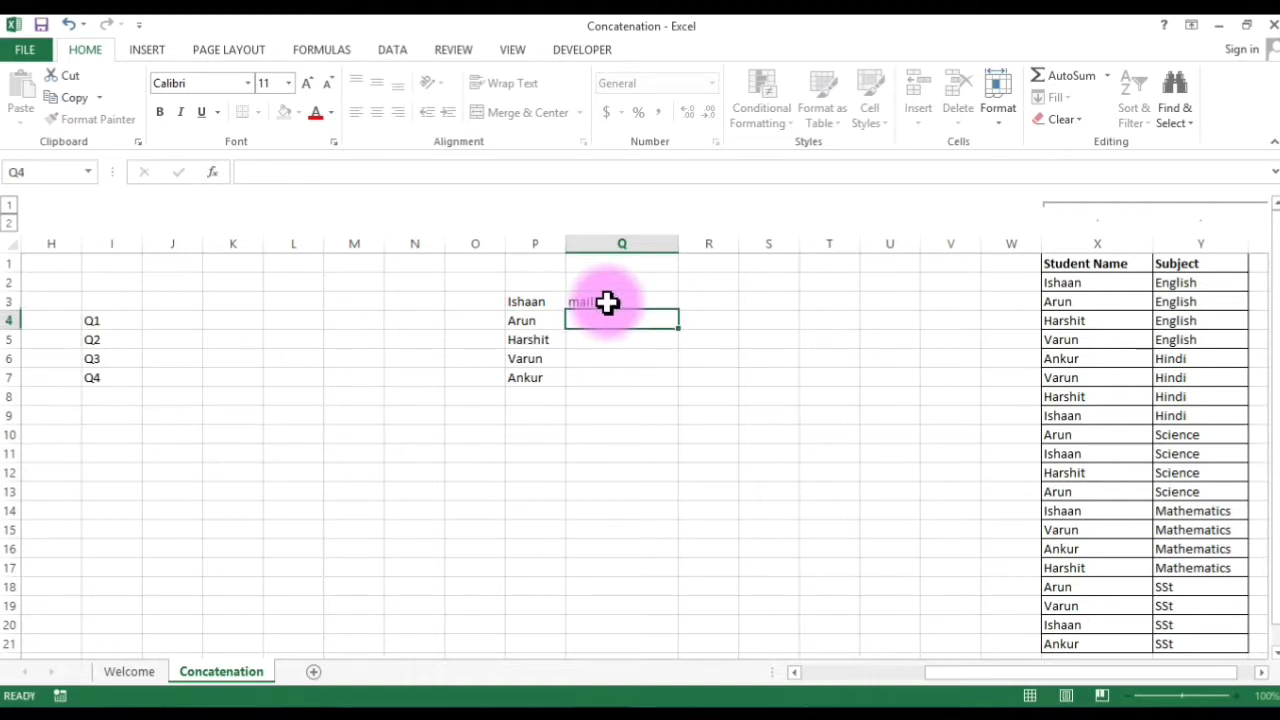
type("gma")
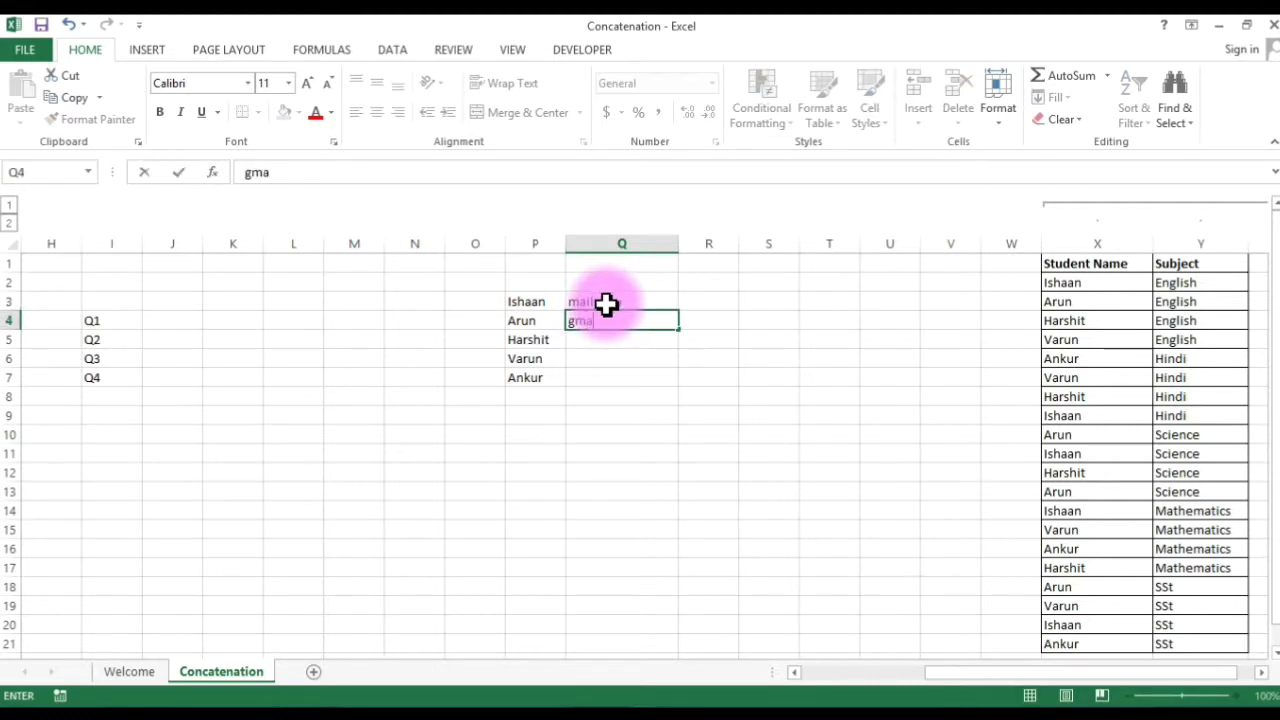
type("il.com")
key("Return")
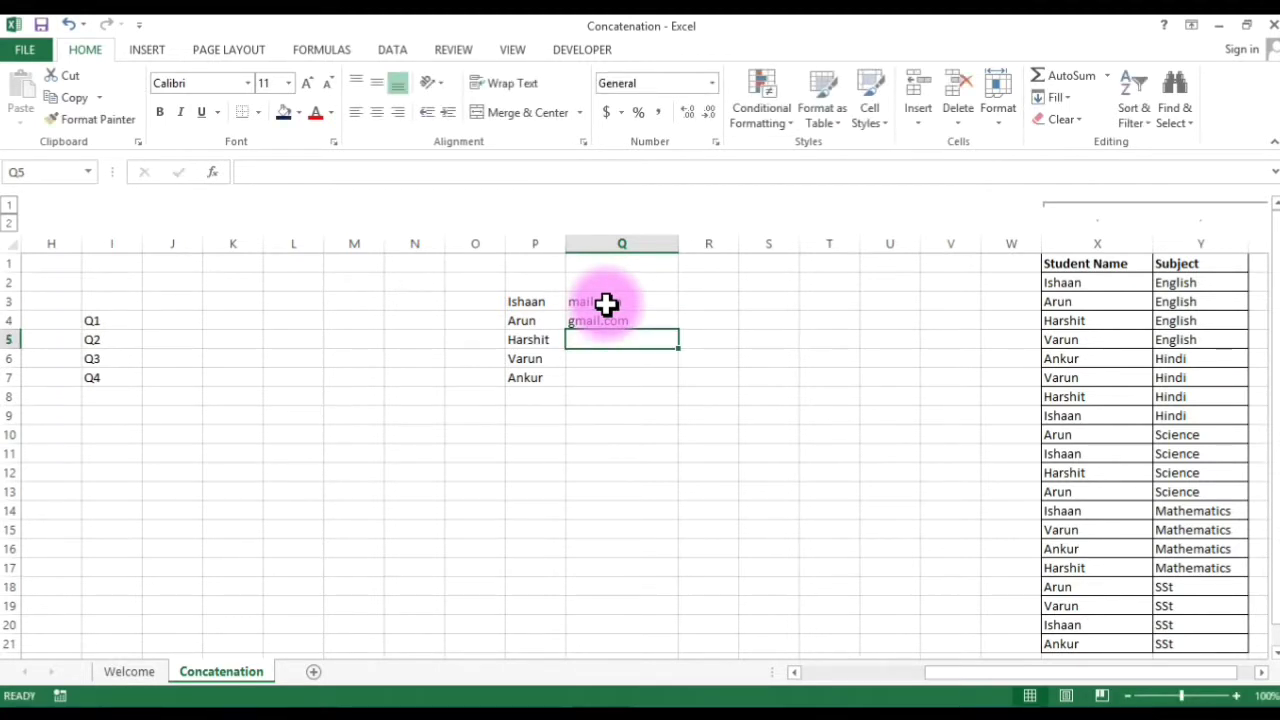
type("ab")
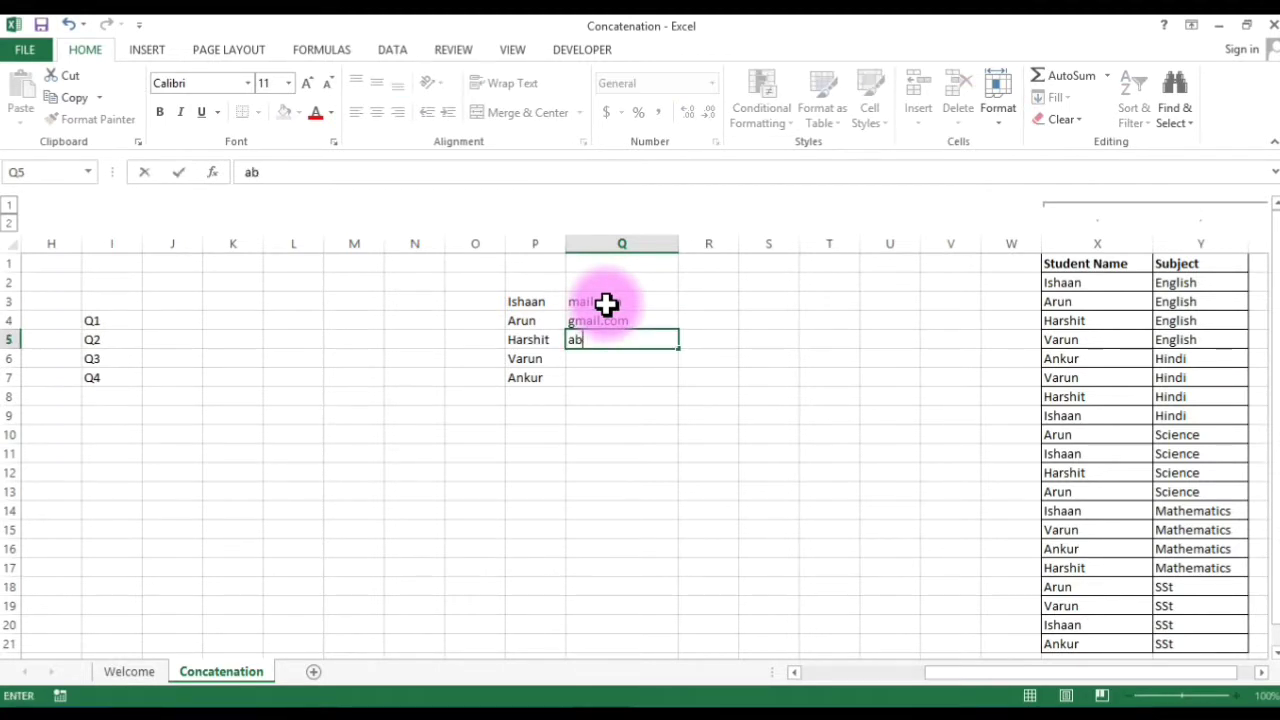
type("c.com")
key("Return")
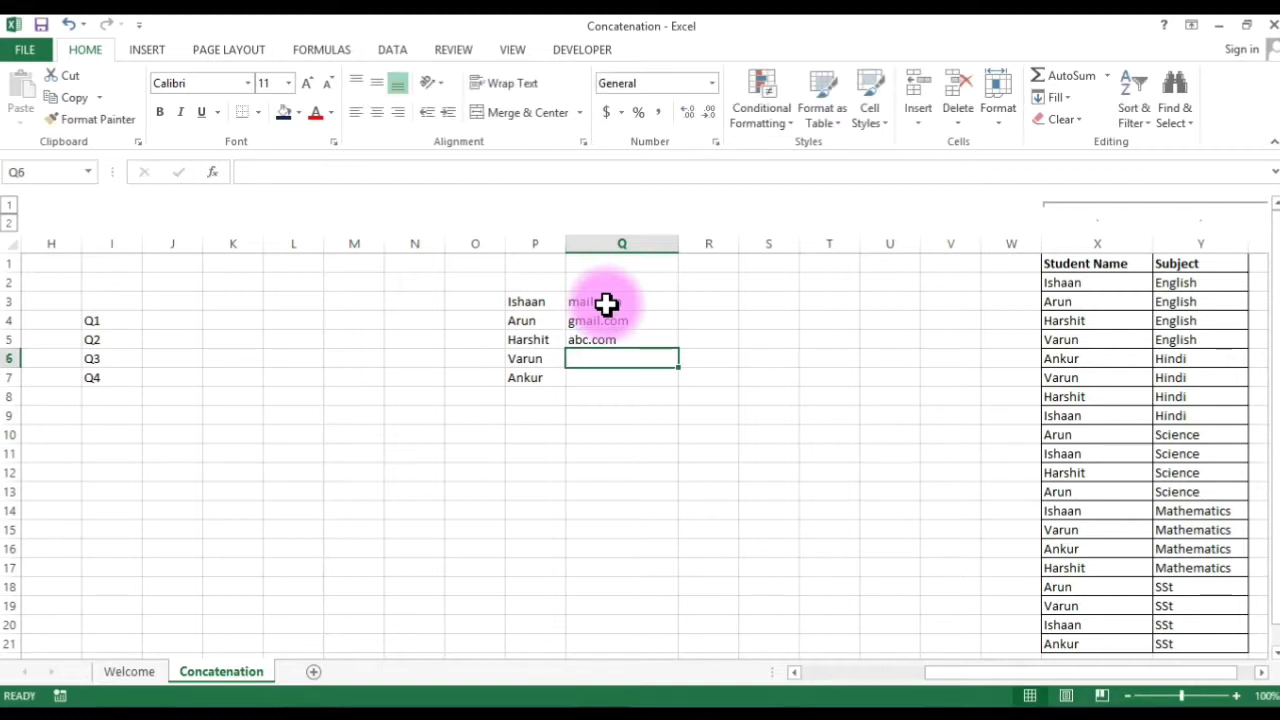
type("tttt")
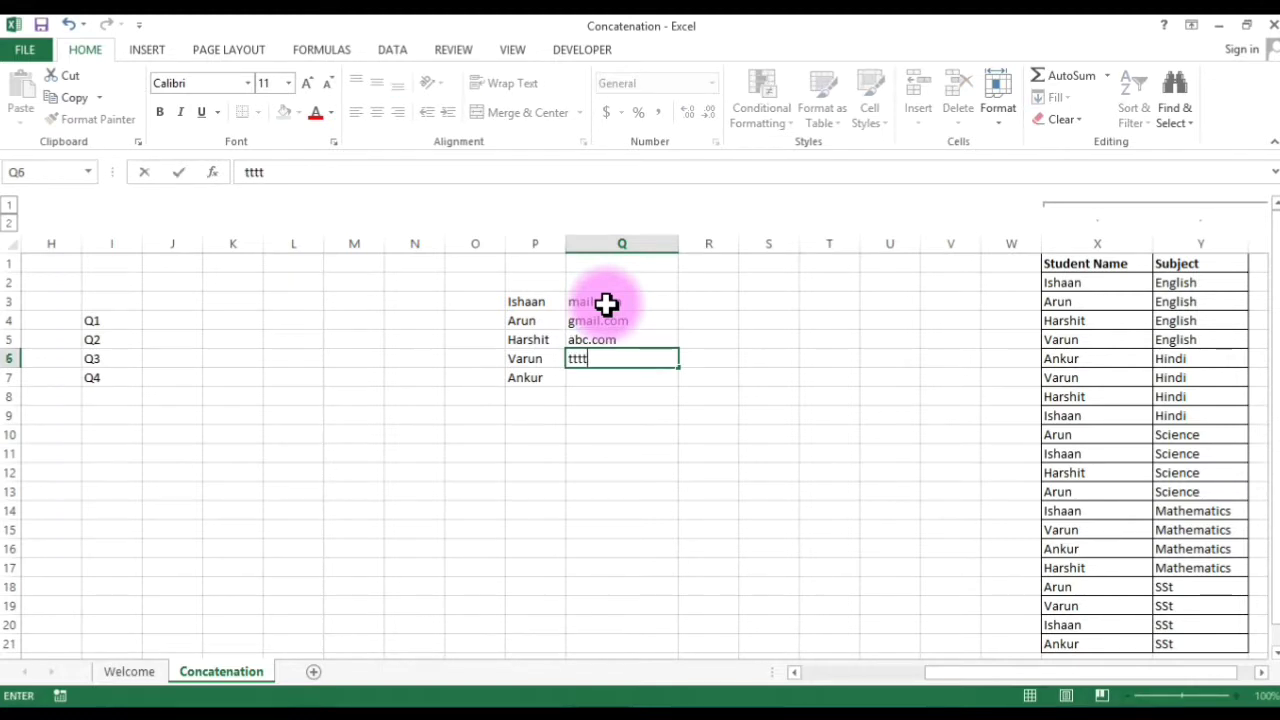
type(".")
type("com")
key("Return")
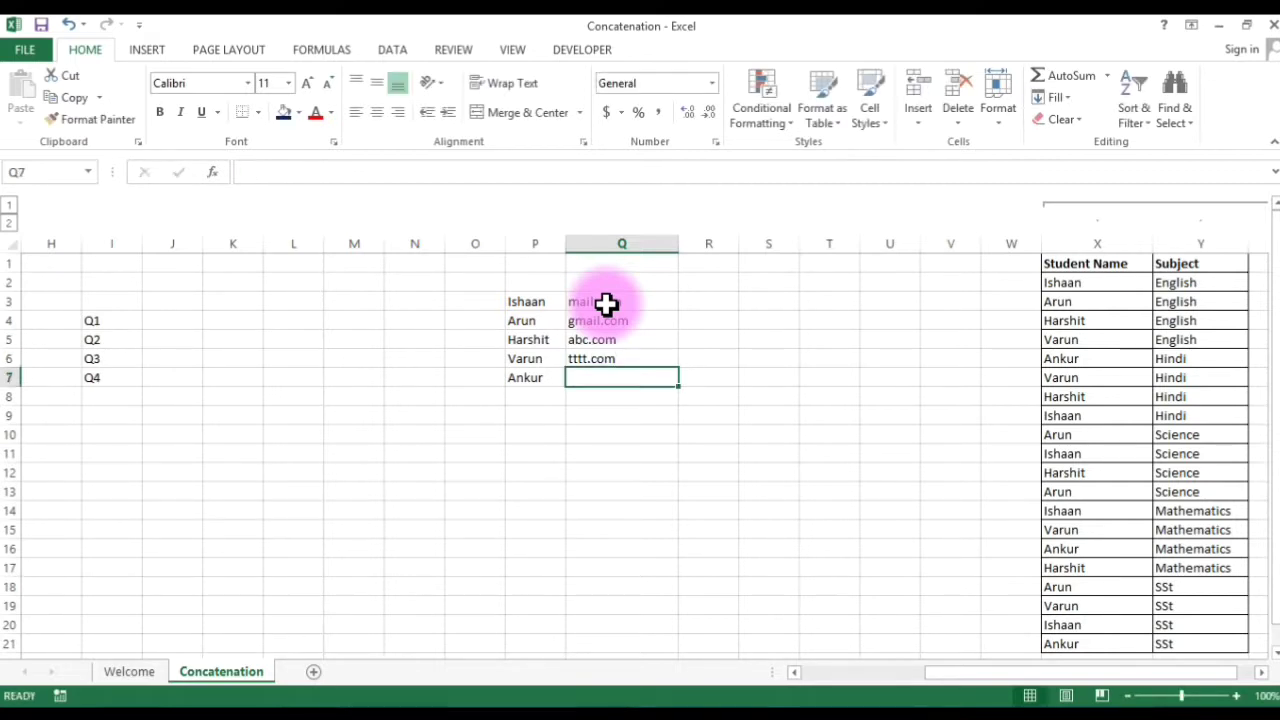
type("rrr")
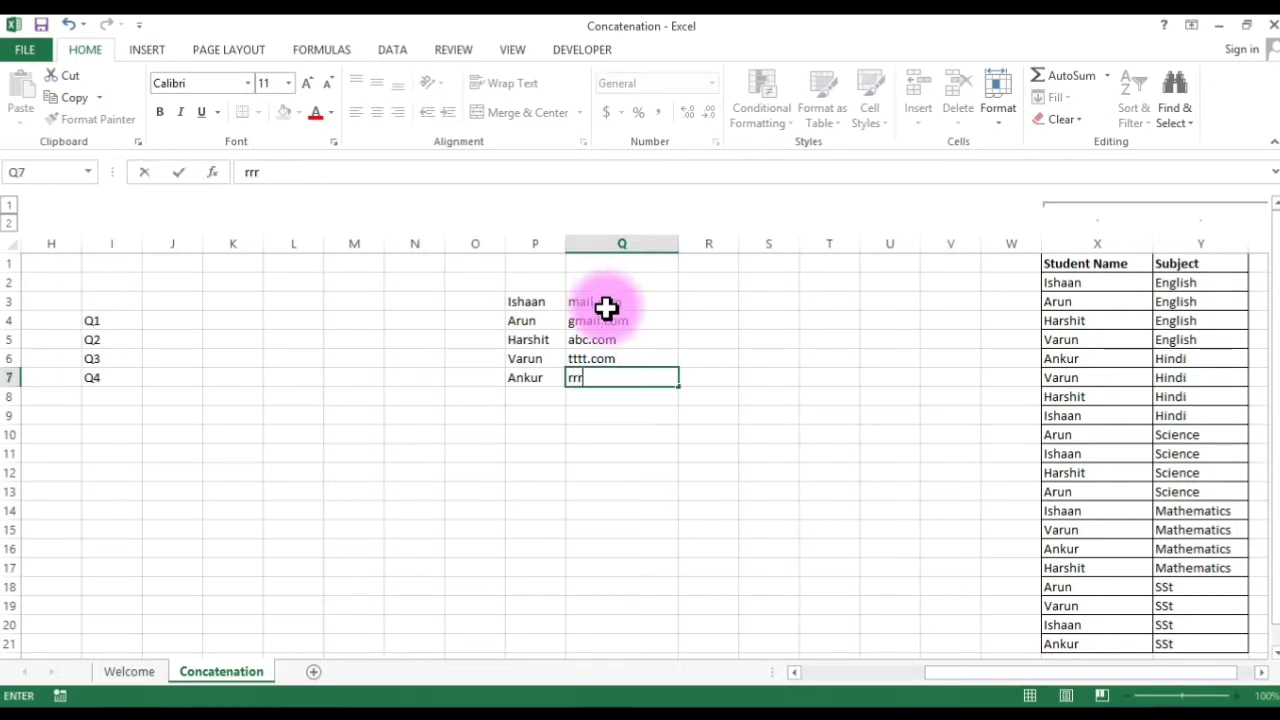
type("r.")
type("com")
key("Return")
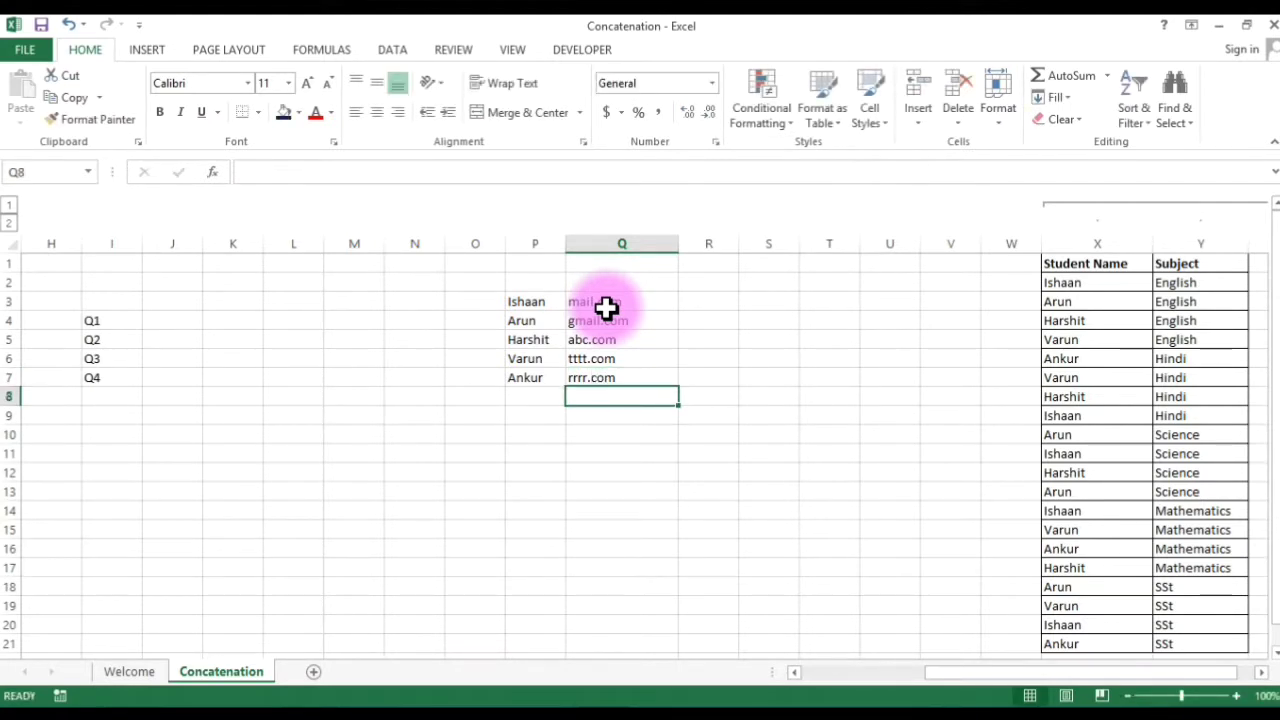
left_click(699, 297)
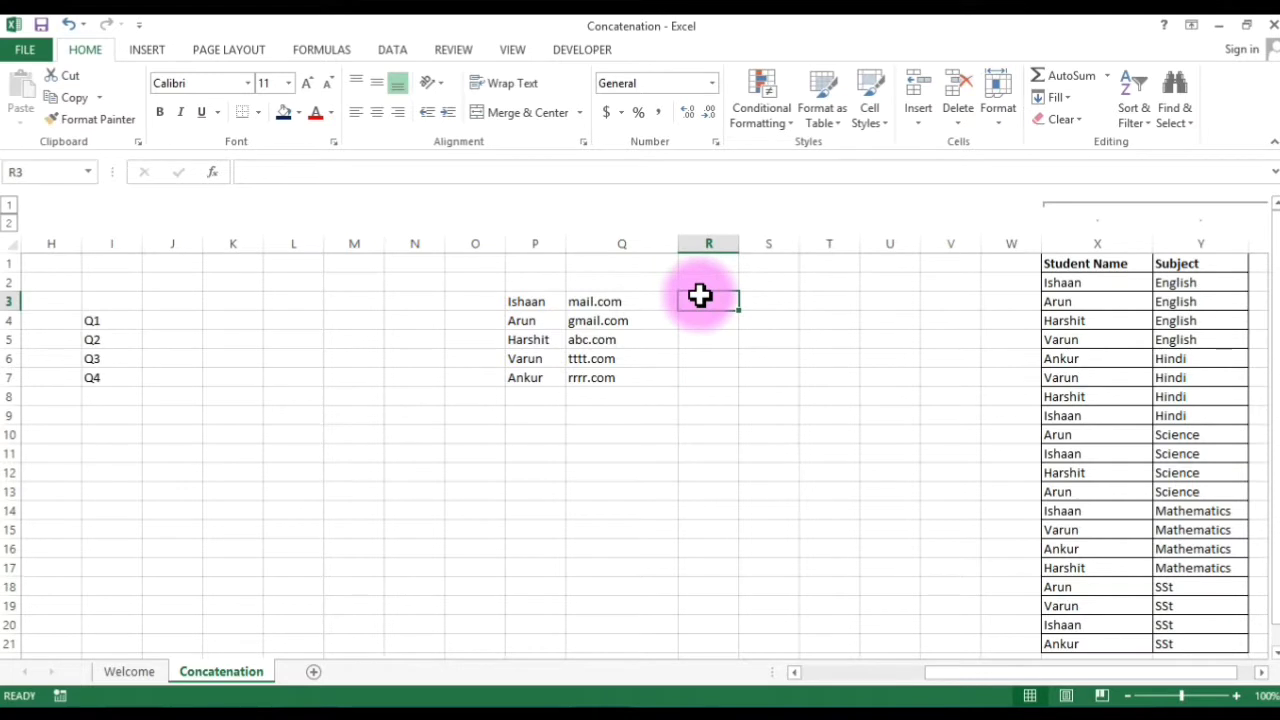
type("=")
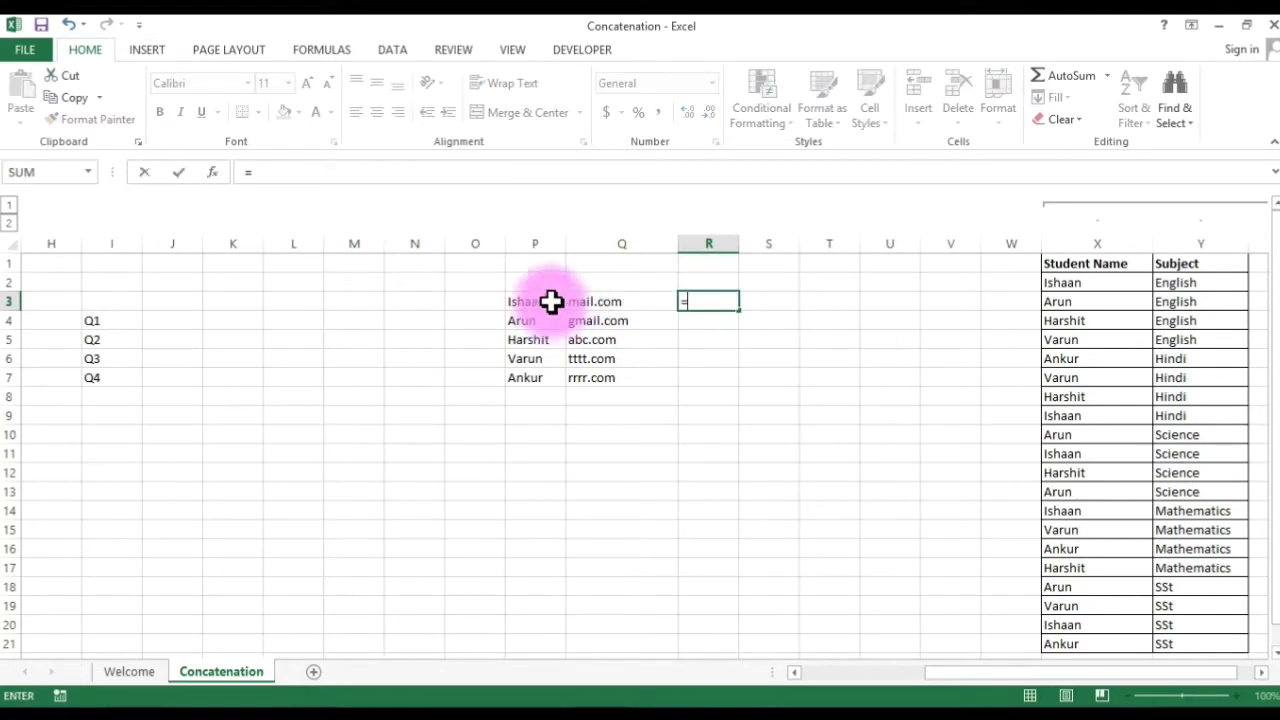
left_click(551, 301)
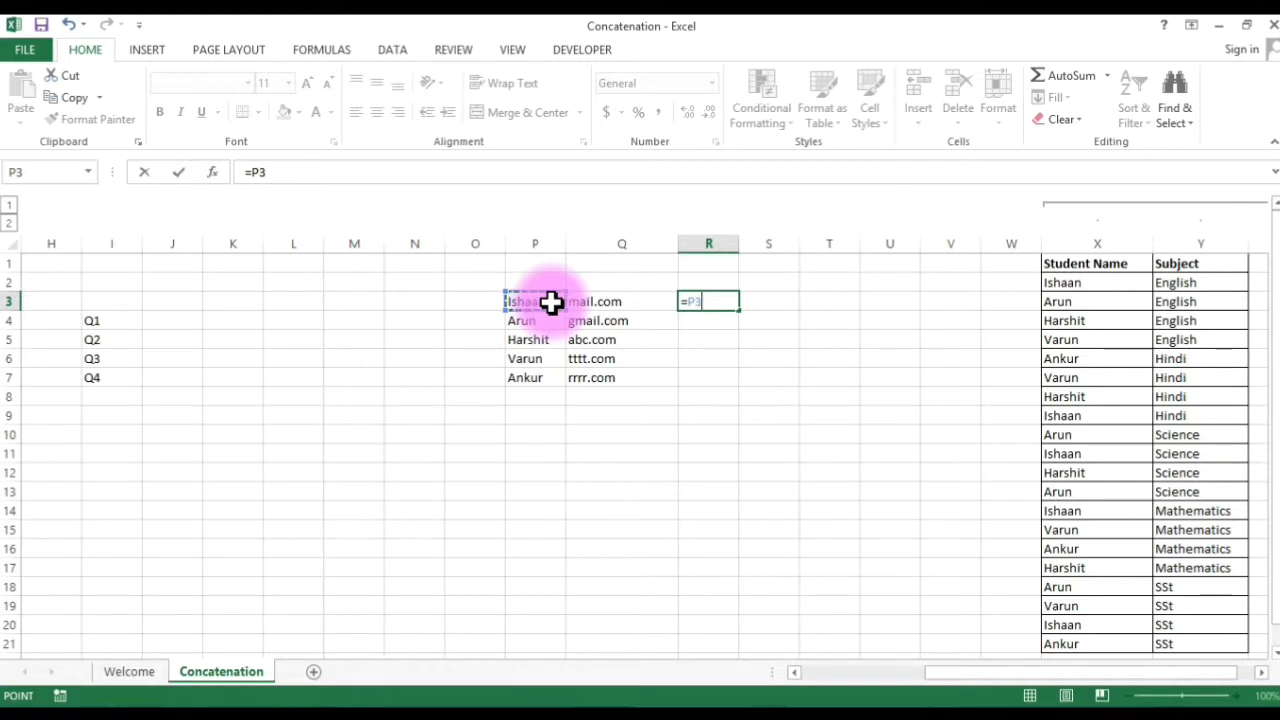
type("&")
type("\"@")
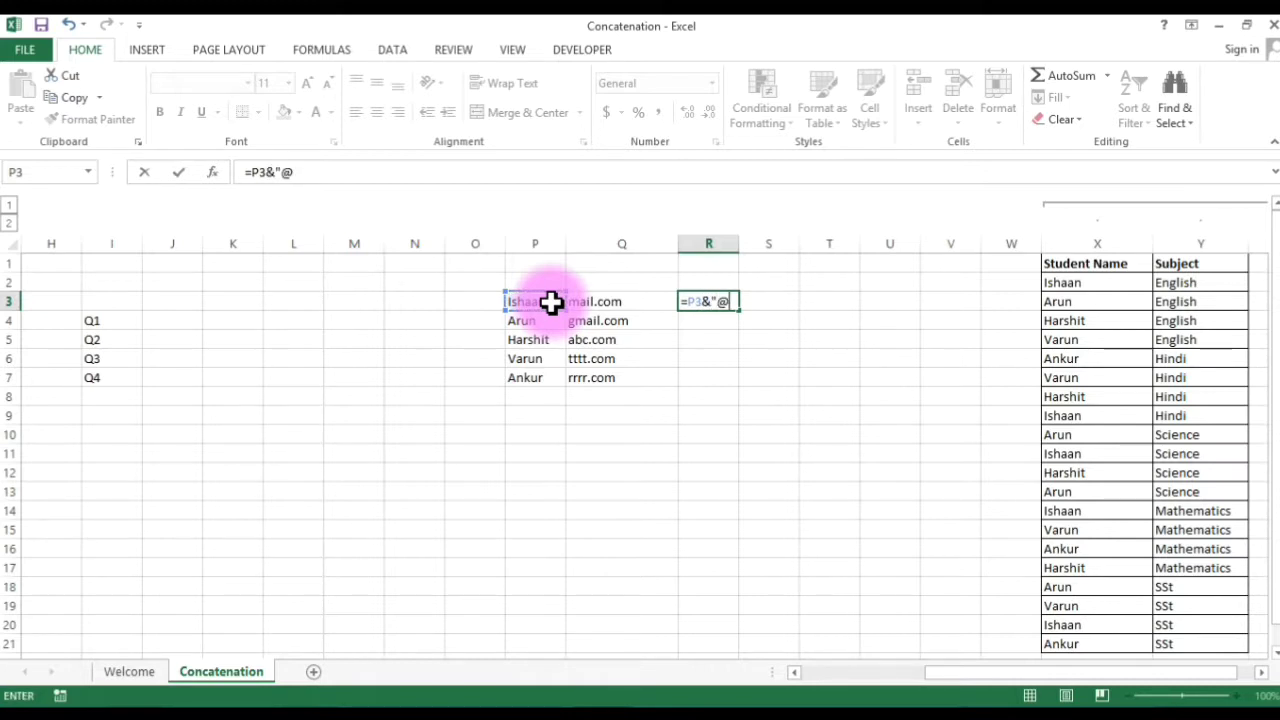
type("\"")
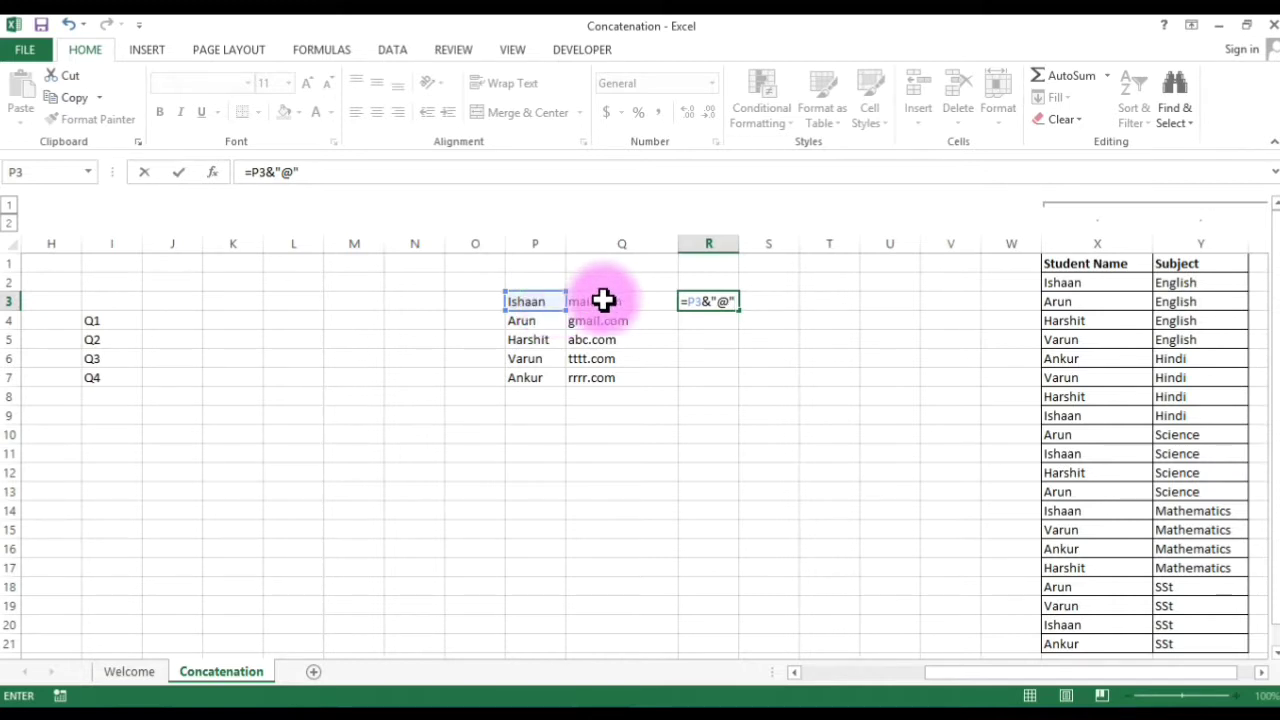
type("&")
left_click(600, 298)
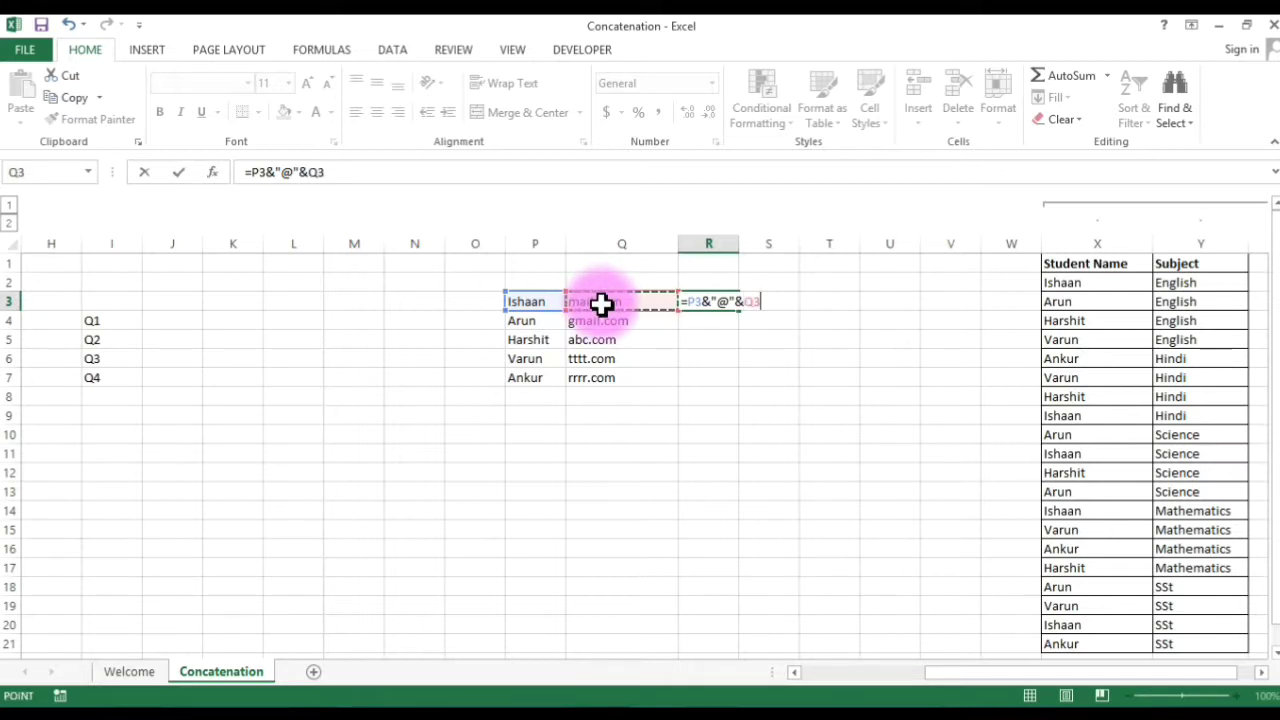
key("Return")
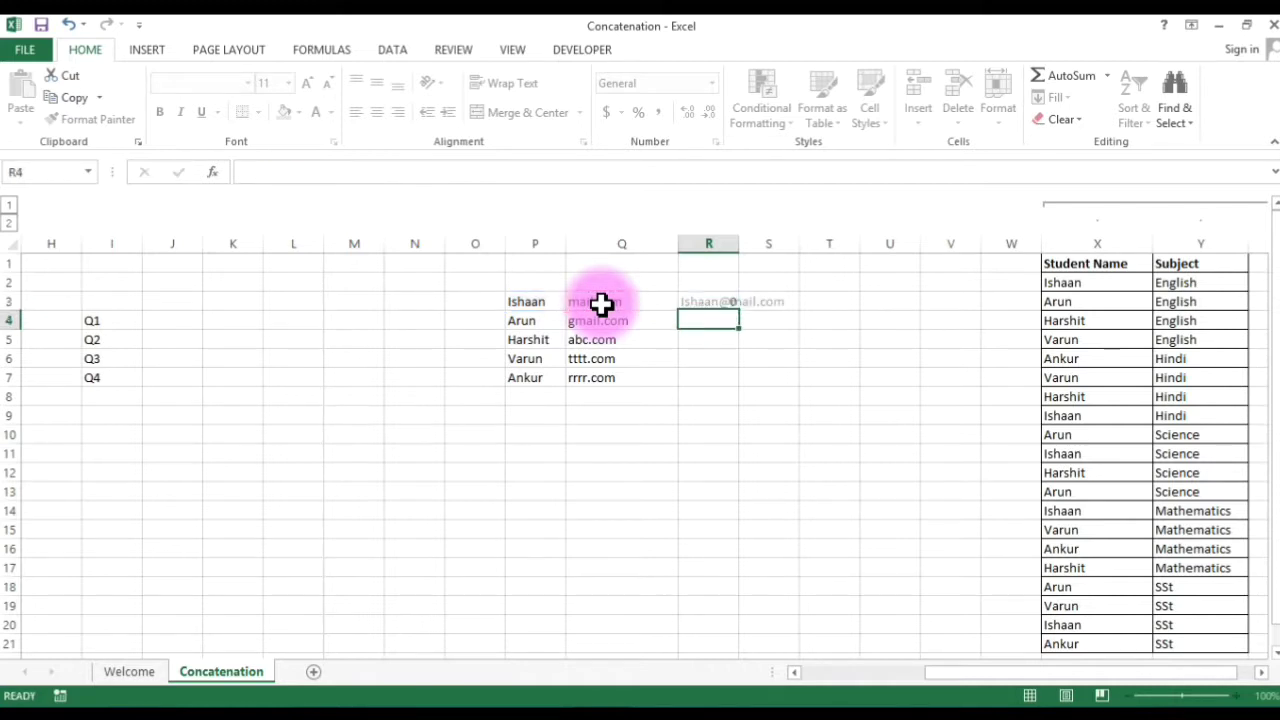
Autofit column R, fill the email formula down to R7, and widen column S.
double_click(738, 243)
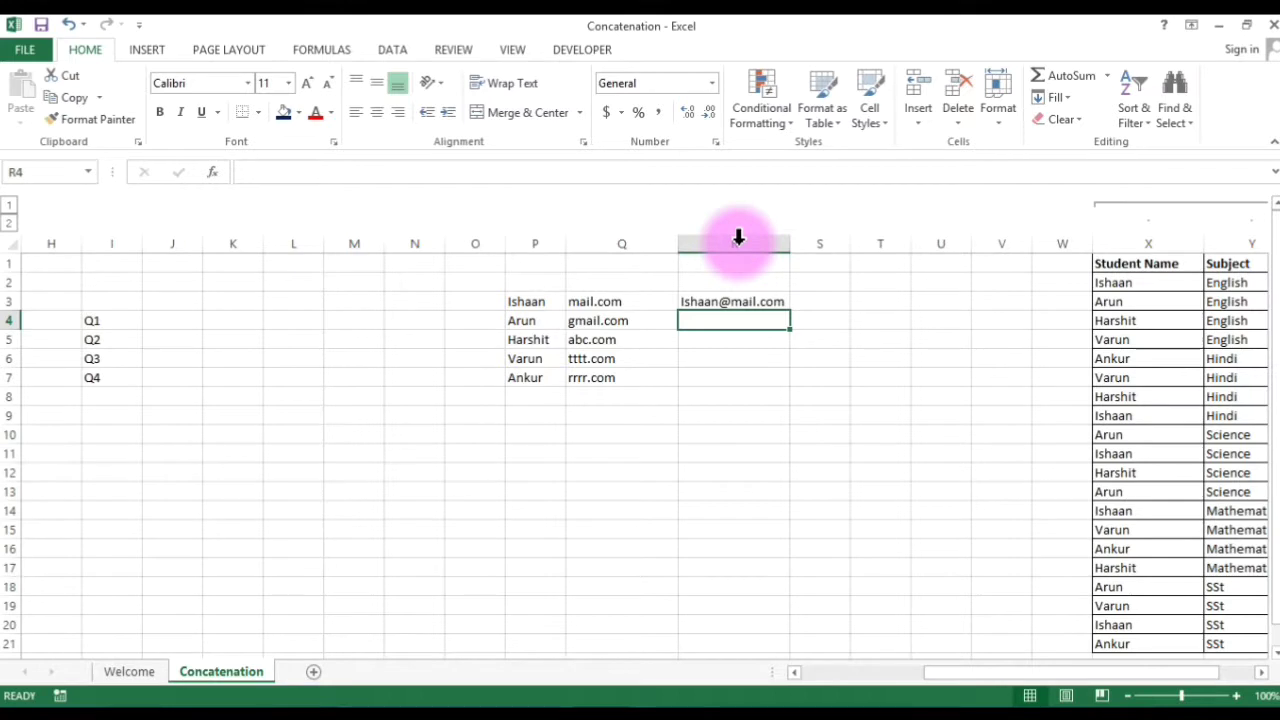
left_click(748, 302)
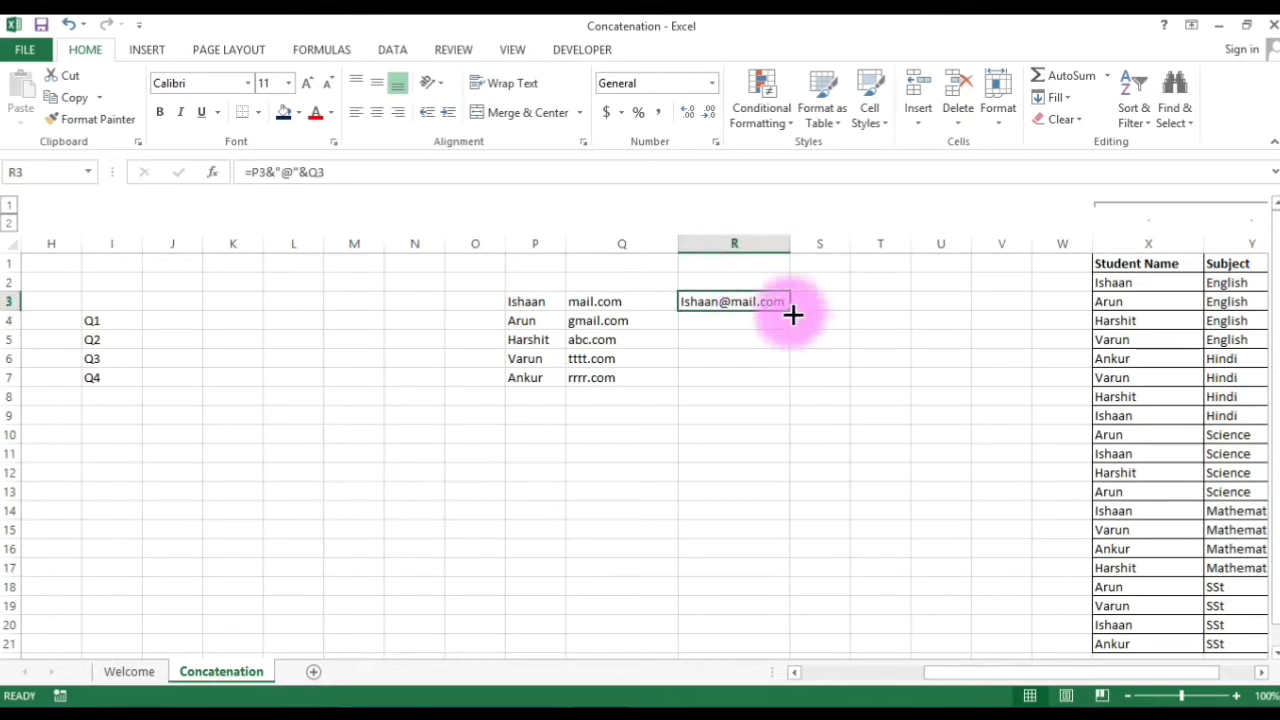
left_click_drag(789, 310, 793, 374)
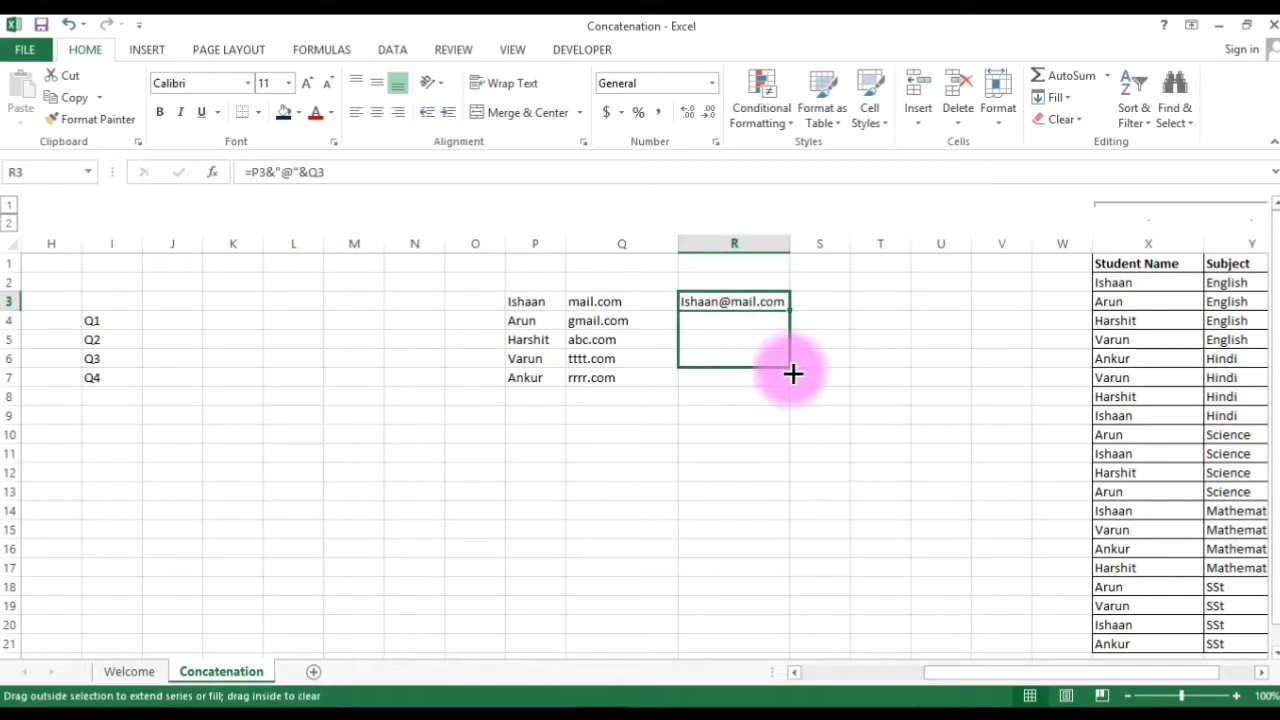
left_click_drag(793, 374, 795, 383)
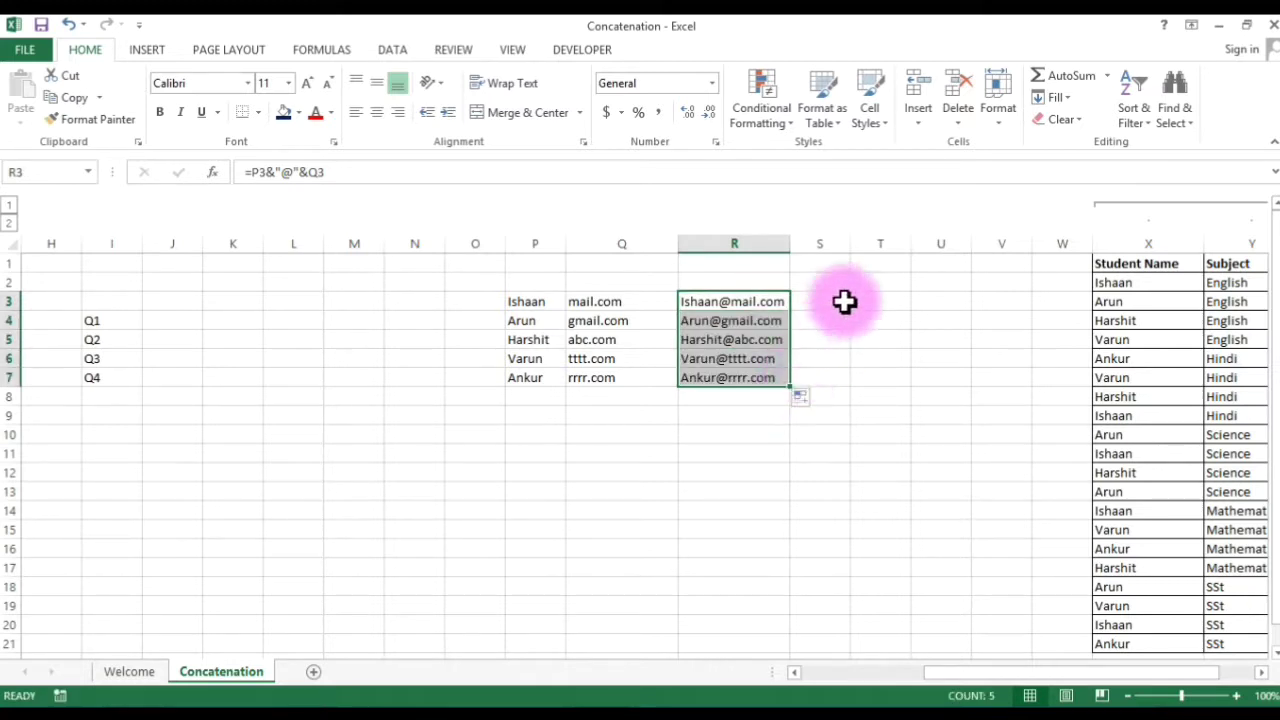
left_click_drag(850, 244, 940, 262)
left_click(880, 300)
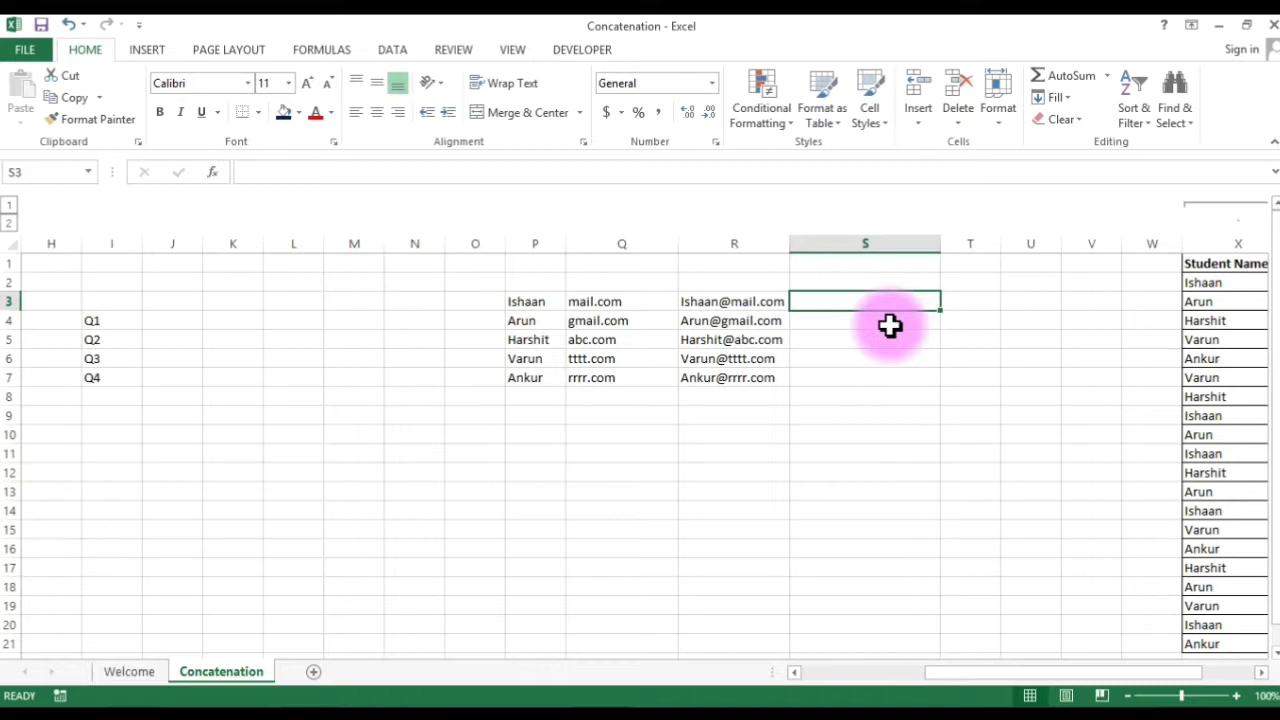
type("=")
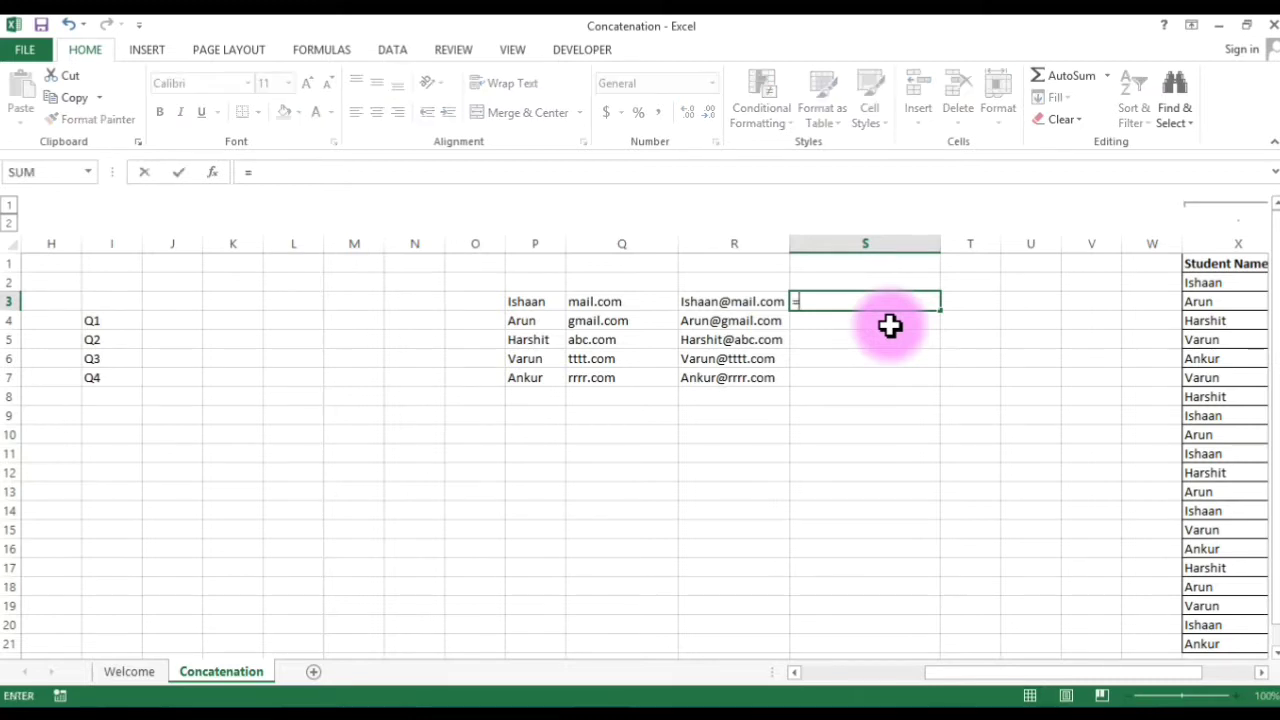
key("Left")
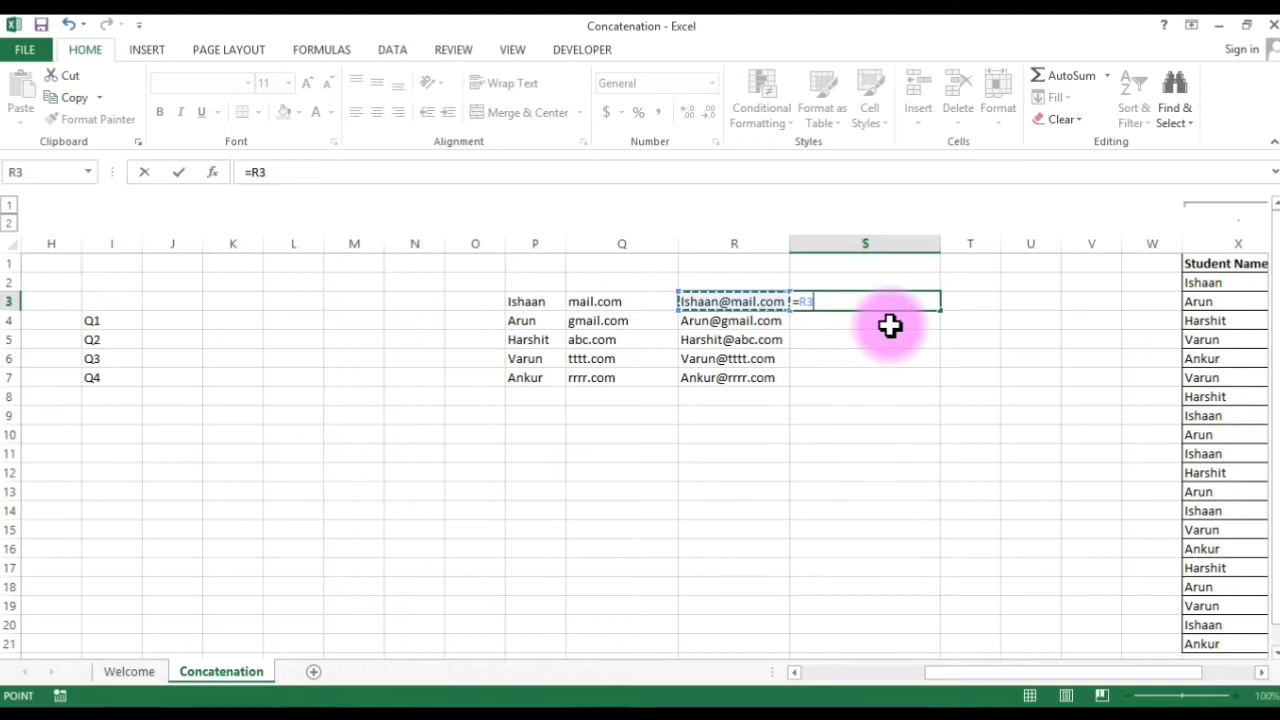
type("&\"")
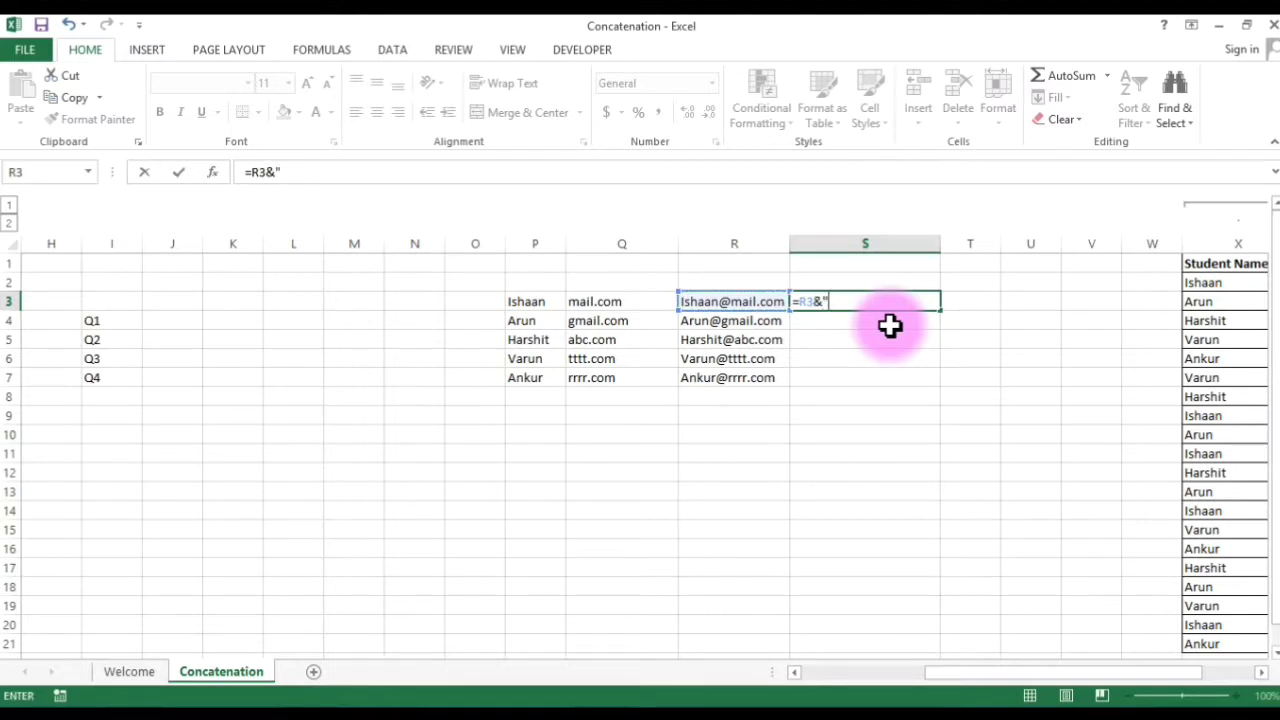
type(";\"")
type("&")
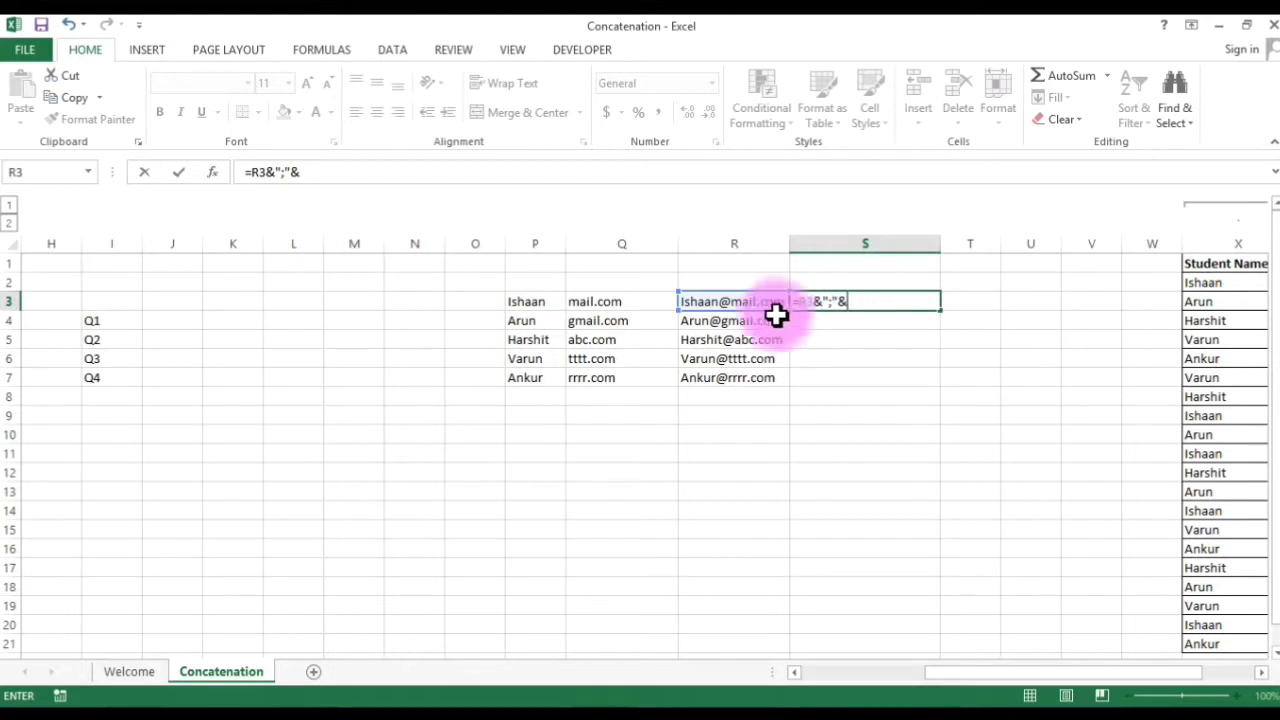
left_click(757, 321)
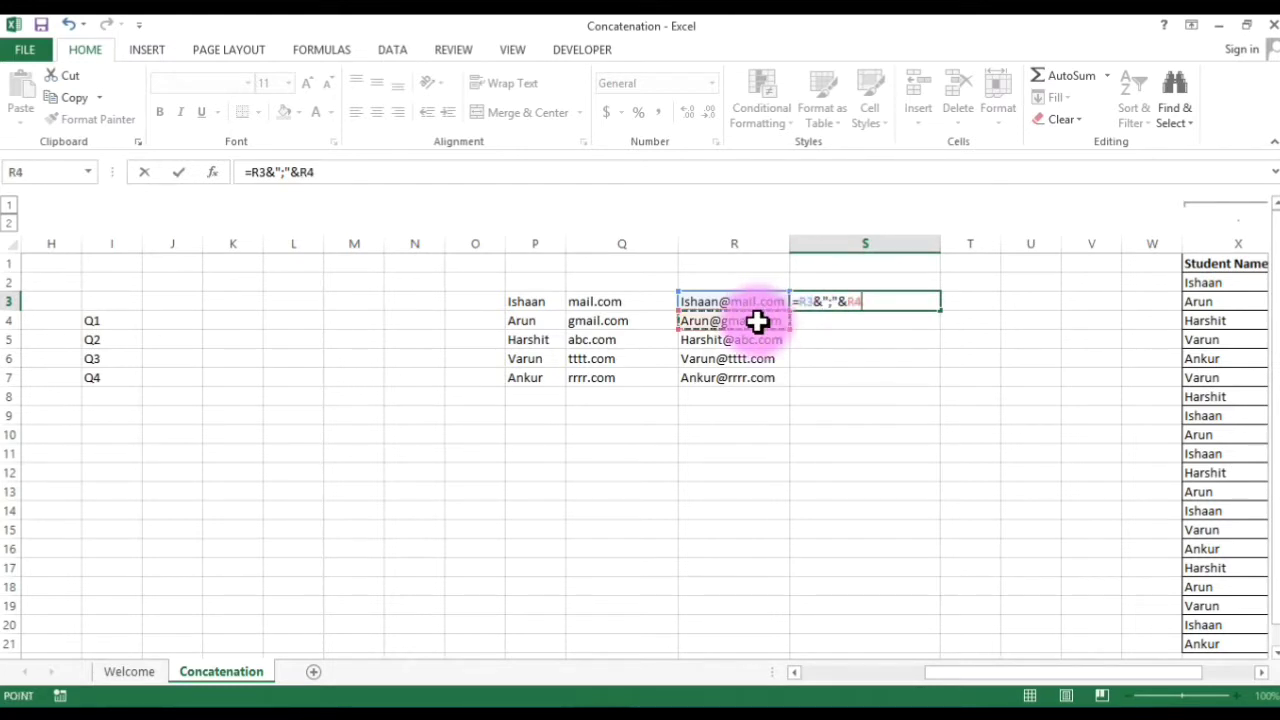
key("Return")
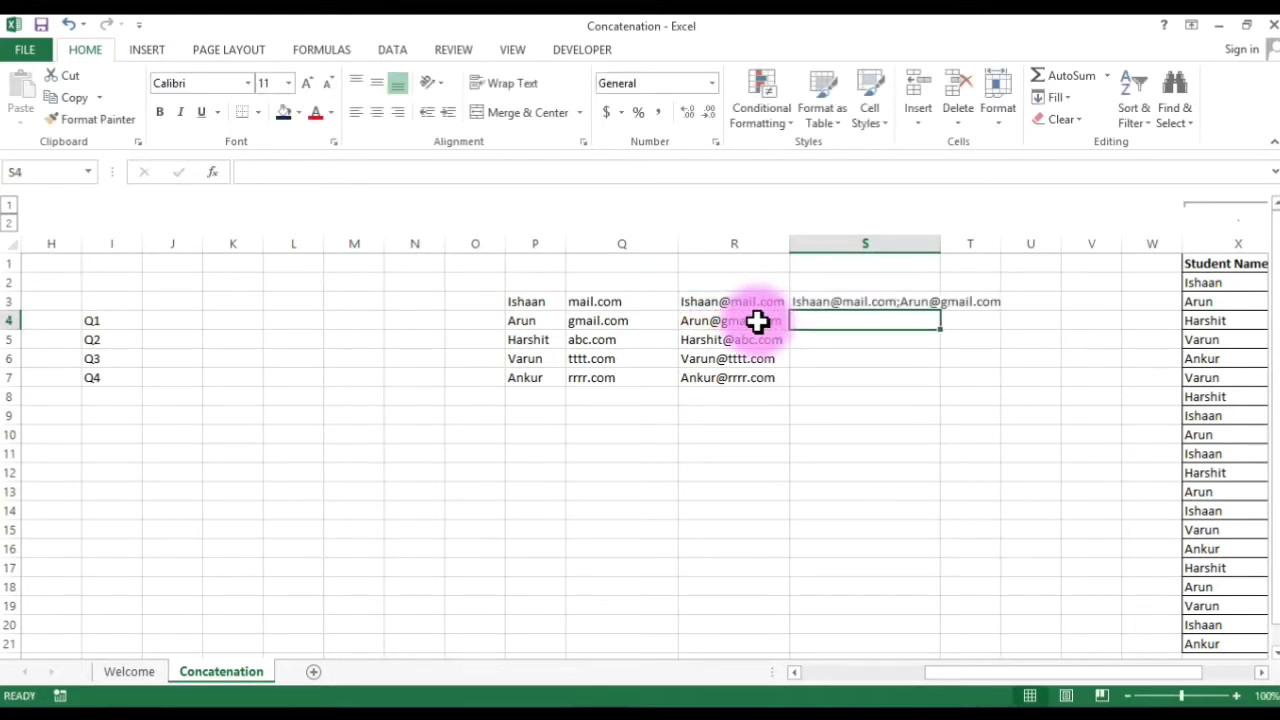
left_click_drag(933, 241, 1004, 244)
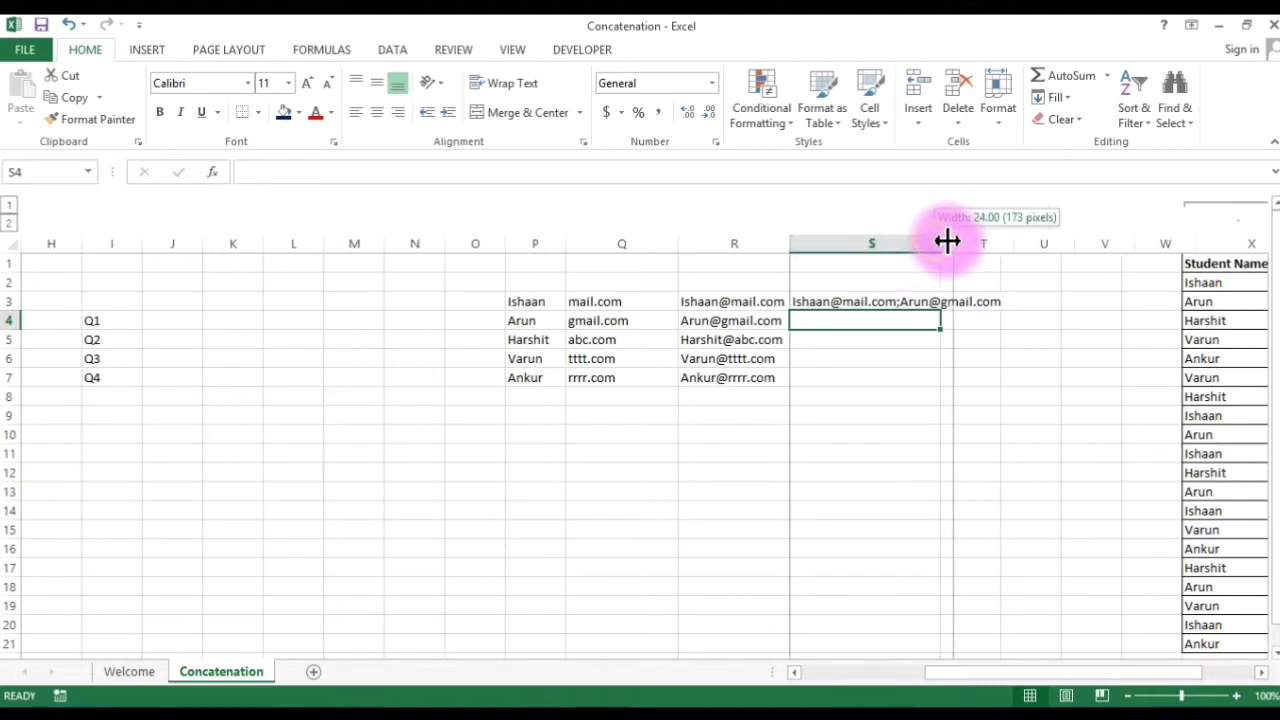
left_click(888, 304)
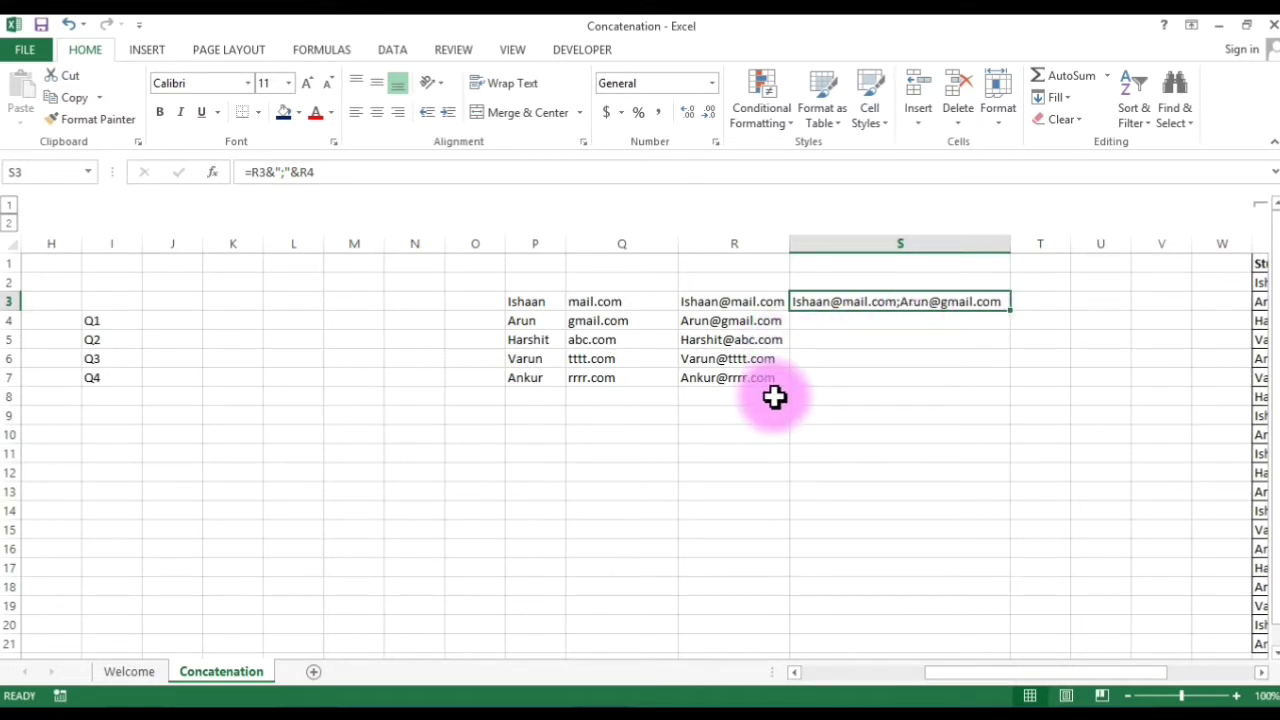
Copy the combined emails in S3 and paste them into S11 as values only.
left_click(851, 375)
left_click(846, 305)
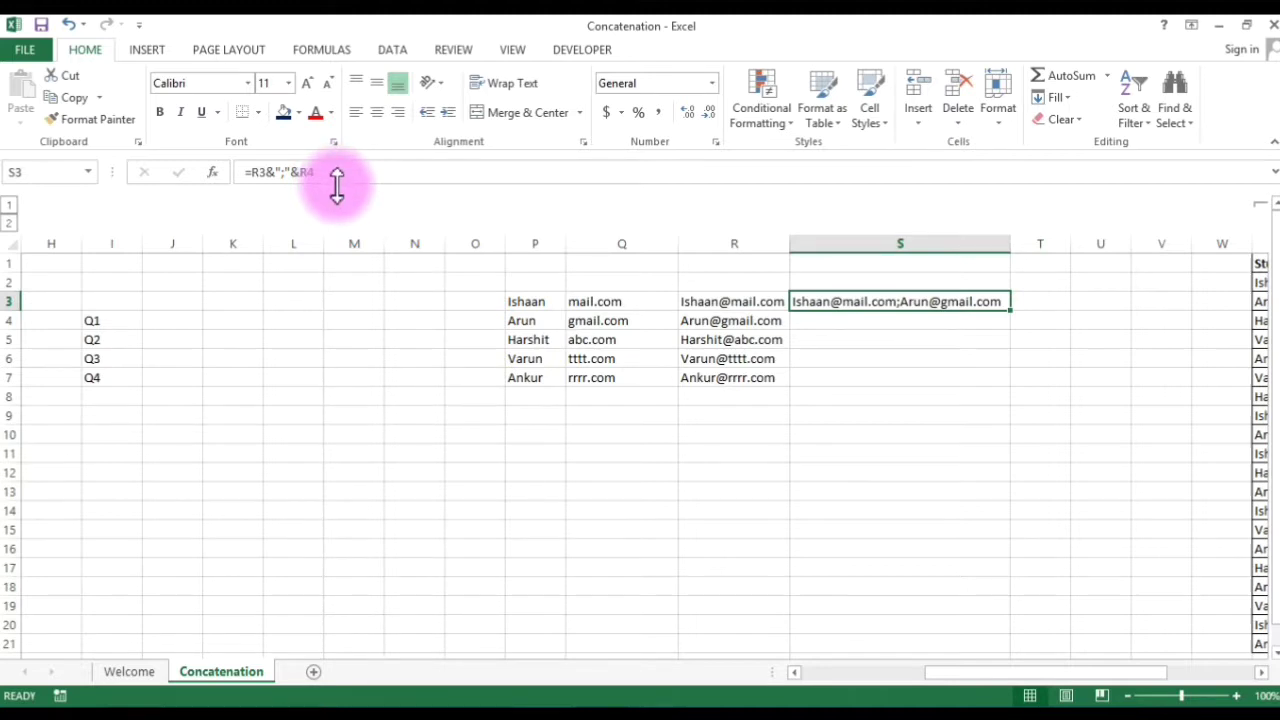
key("ctrl+c")
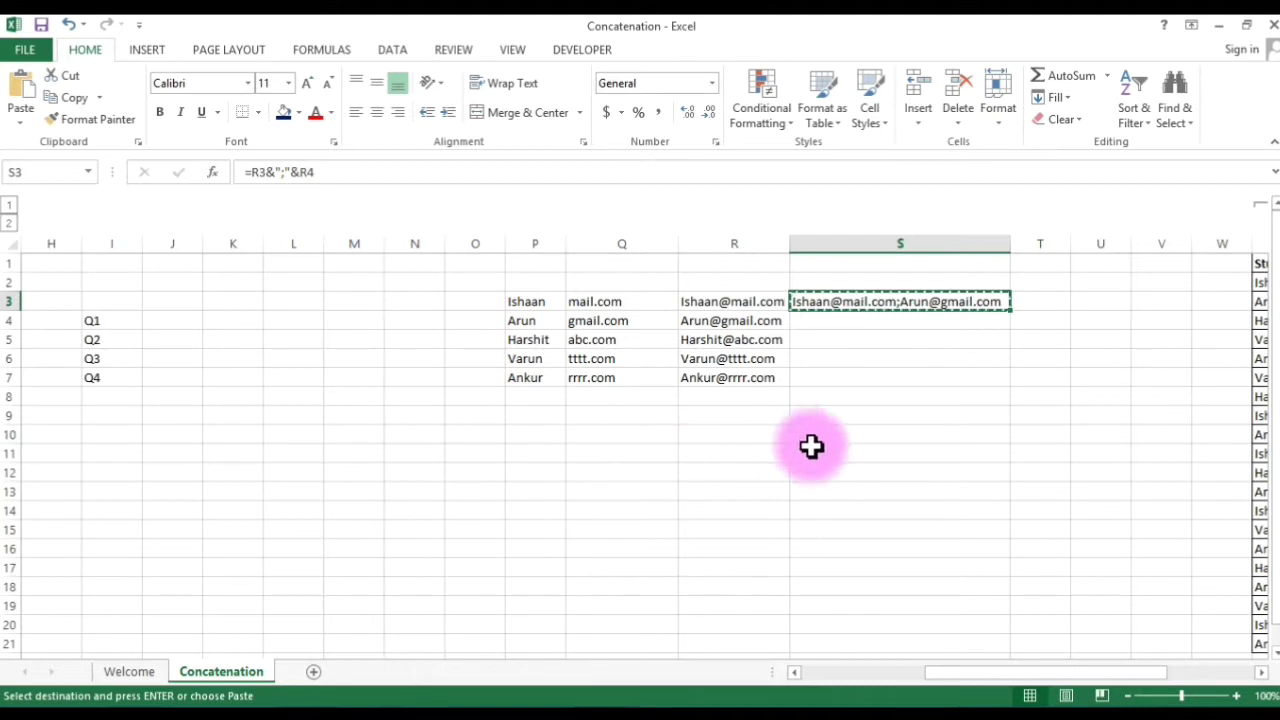
left_click(817, 450)
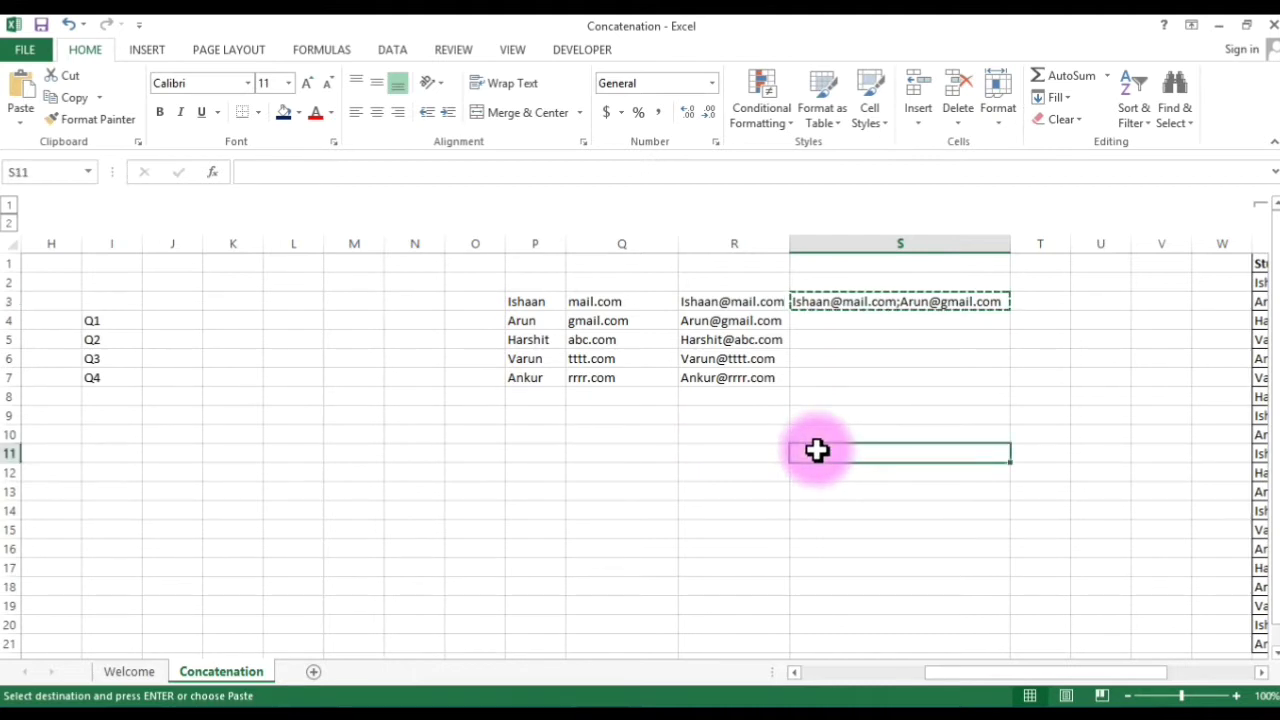
key("shift+F10")
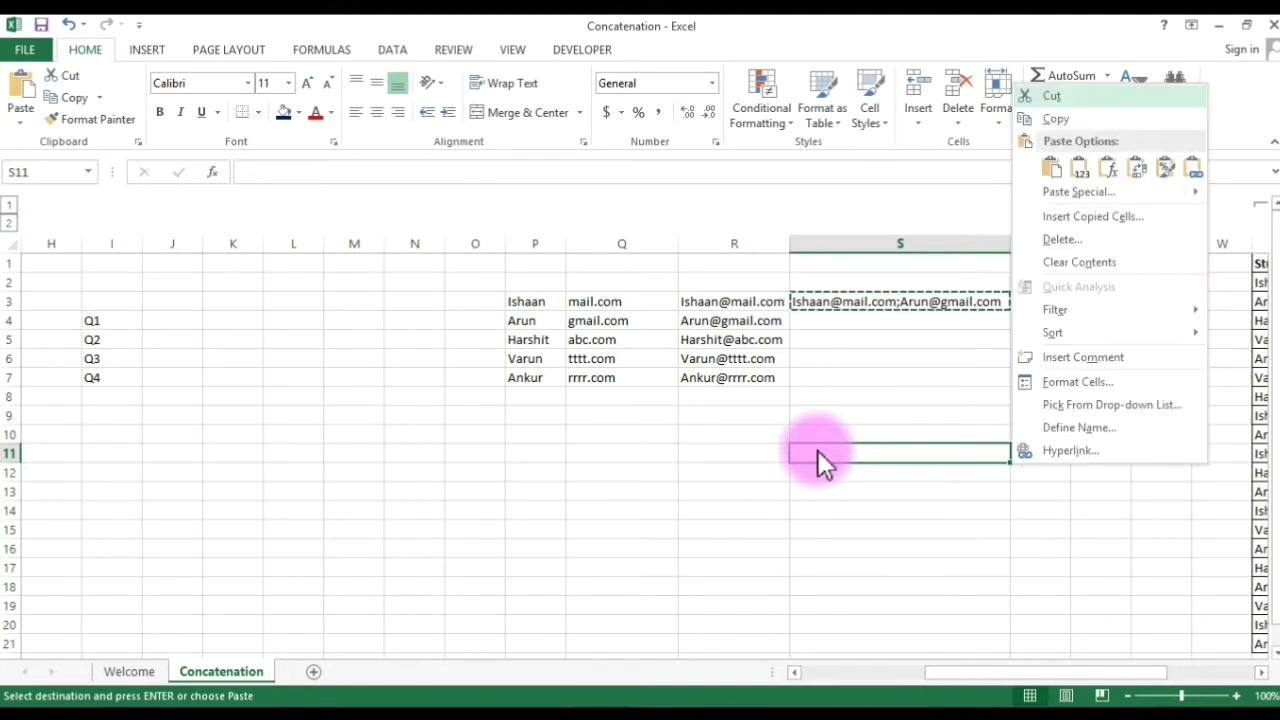
left_click(1075, 178)
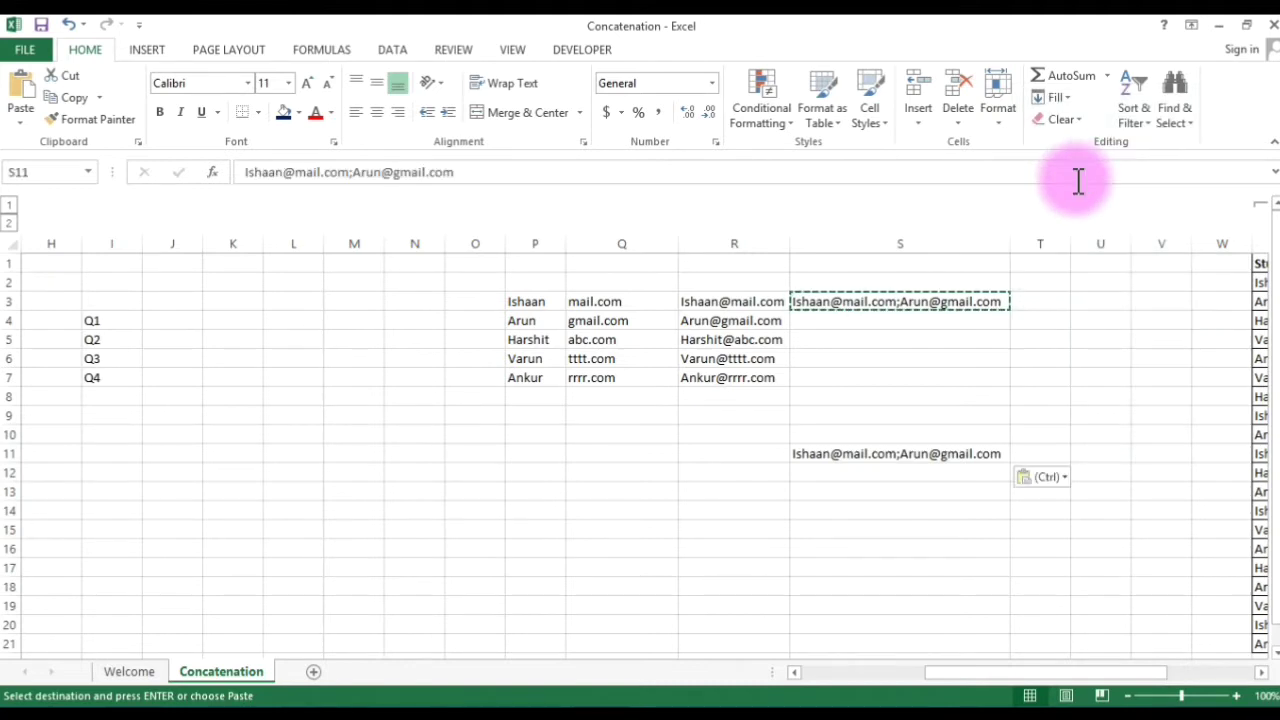
Confirm S3 still holds the formula while S11 holds plain text.
left_click(957, 375)
left_click(940, 303)
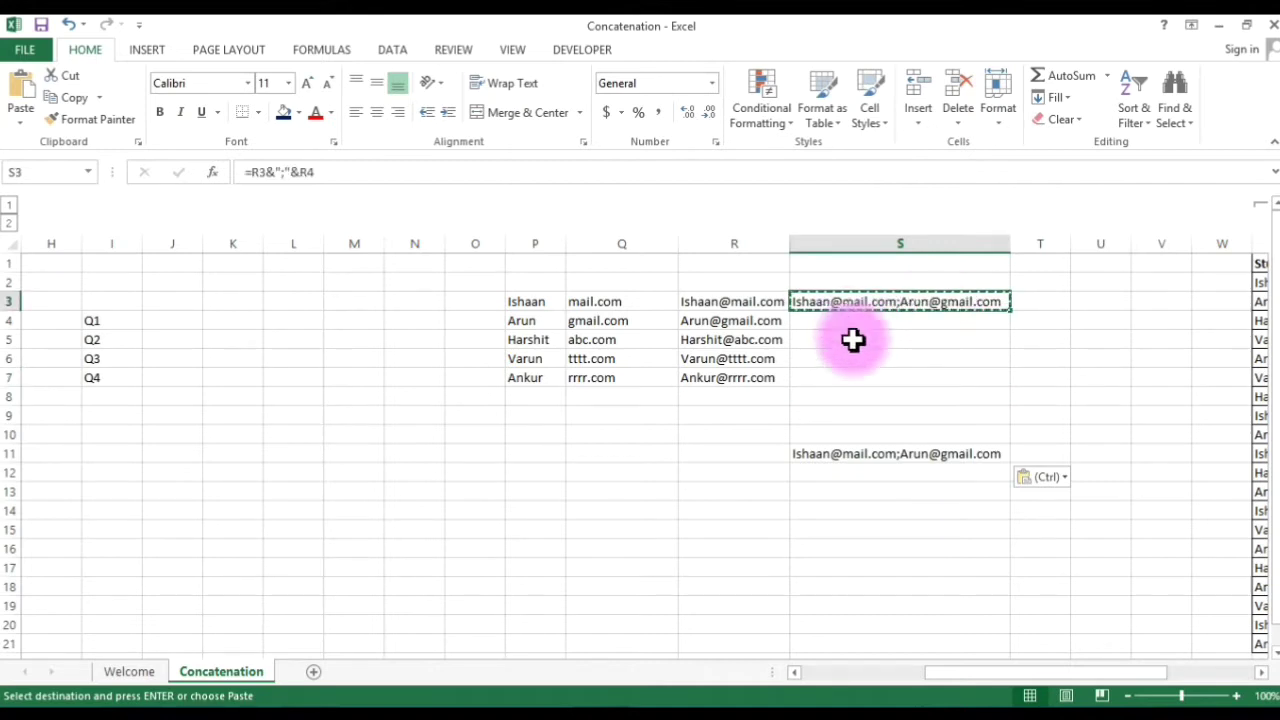
left_click(846, 450)
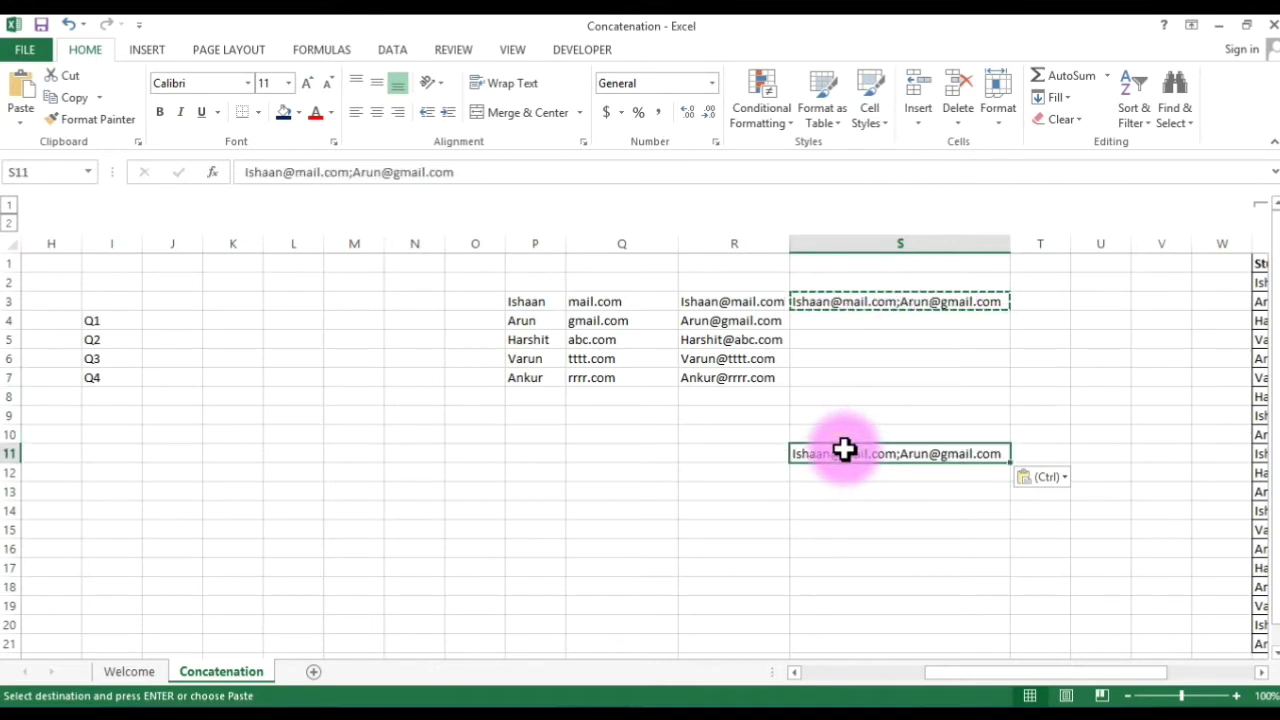